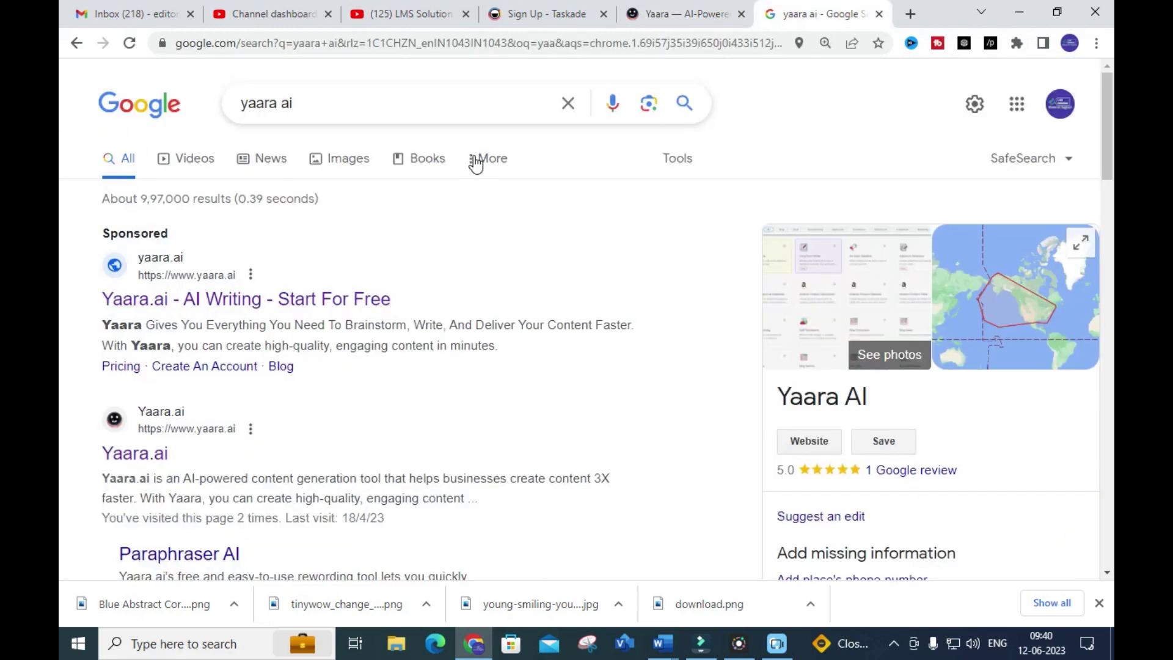
Leave the yaara ai Google results for the open Yaara AI-Powered Writing Assistant tab
scroll(471, 157, down, 1)
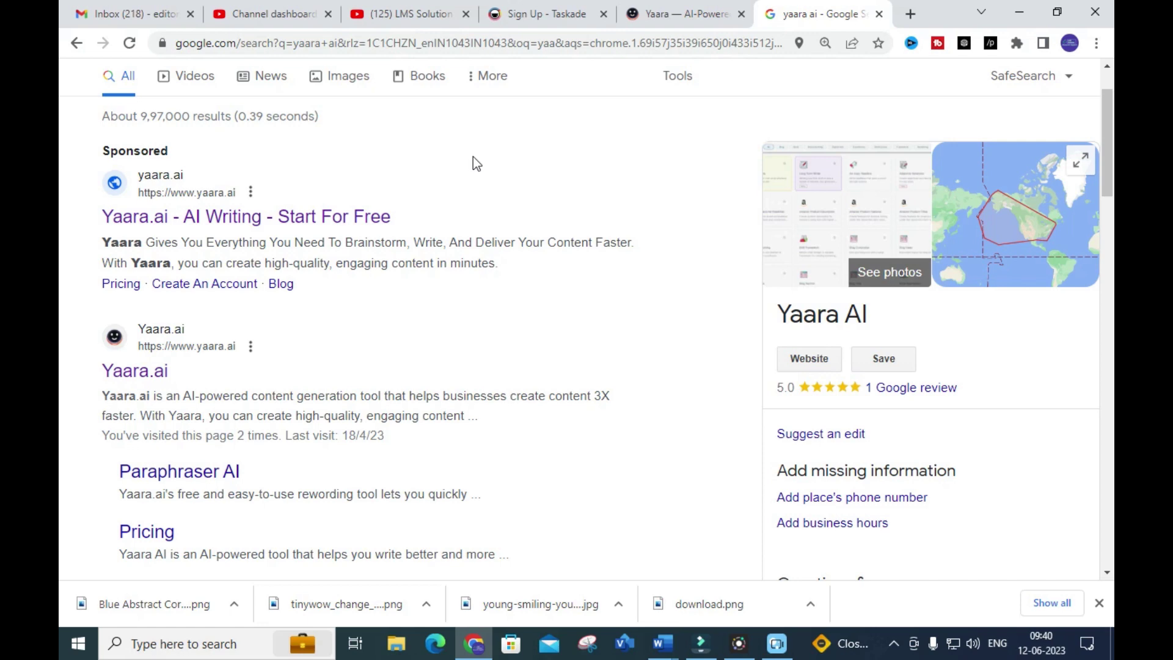
click(668, 6)
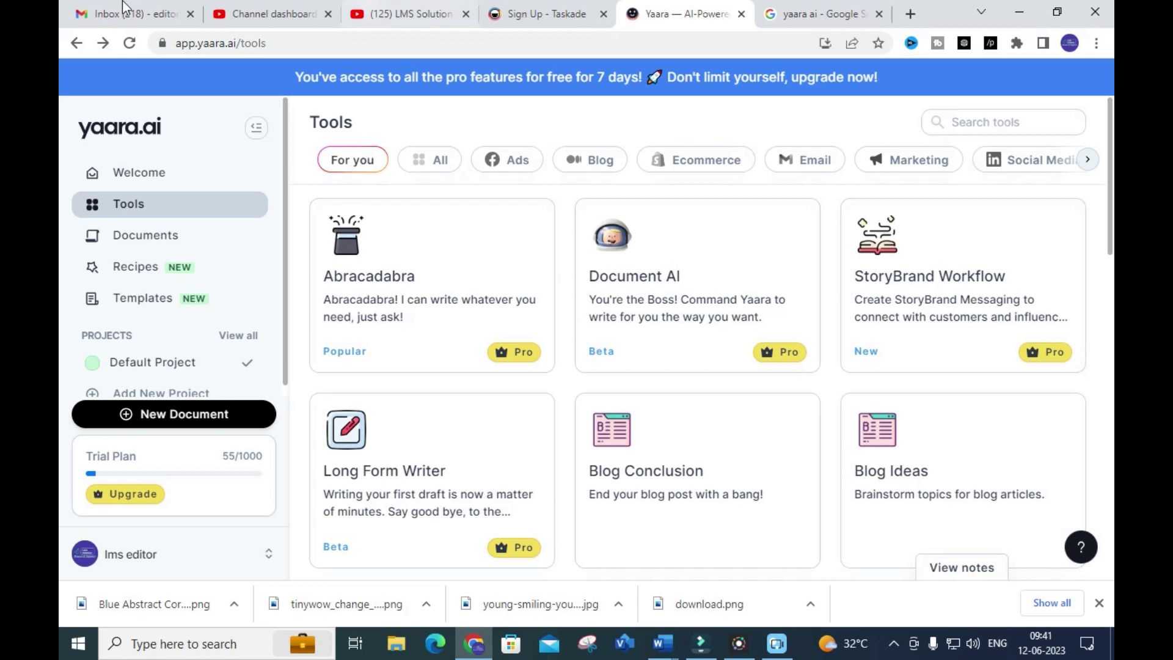
click(439, 174)
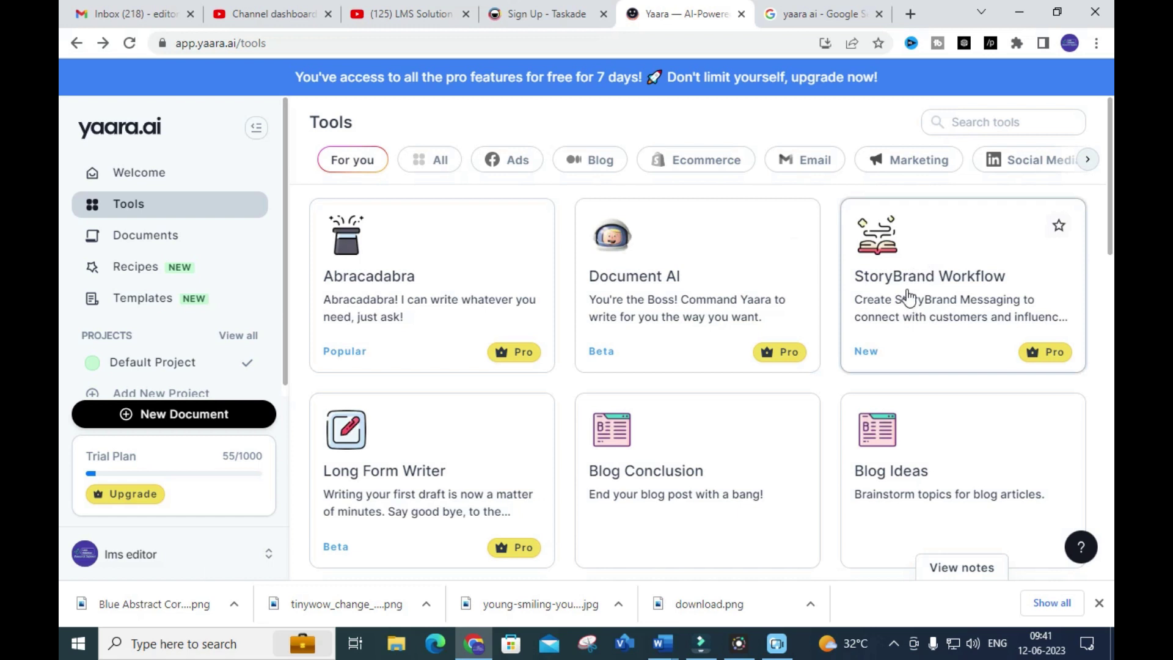
scroll(903, 294, down, 2)
scroll(468, 420, down, 2)
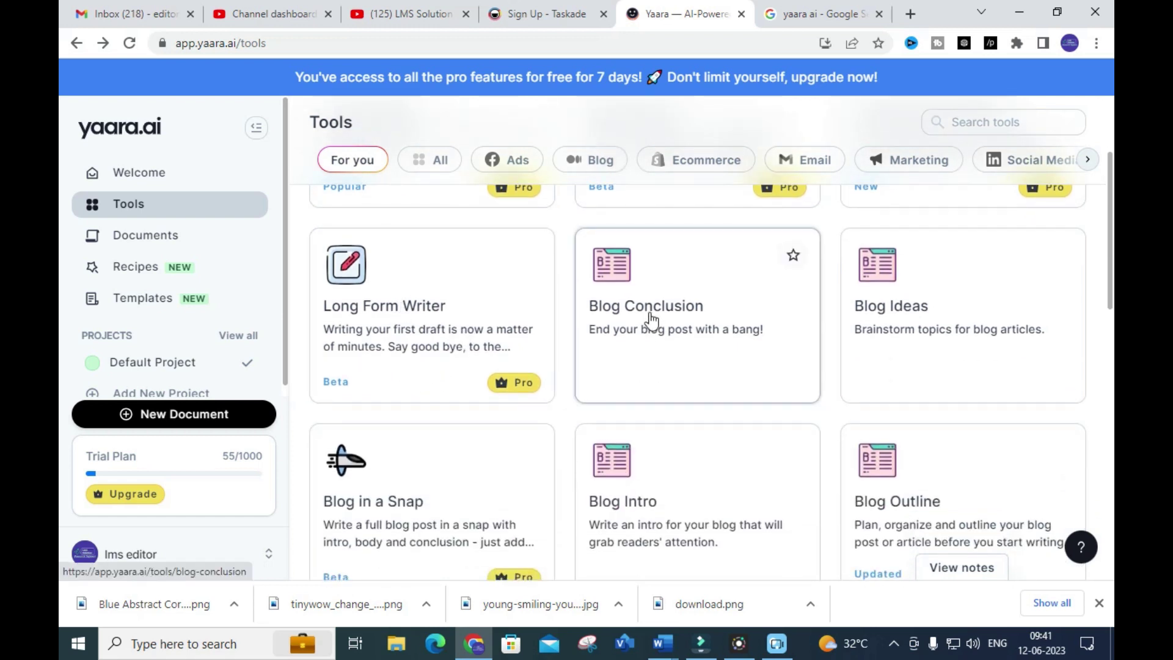
scroll(804, 327, down, 4)
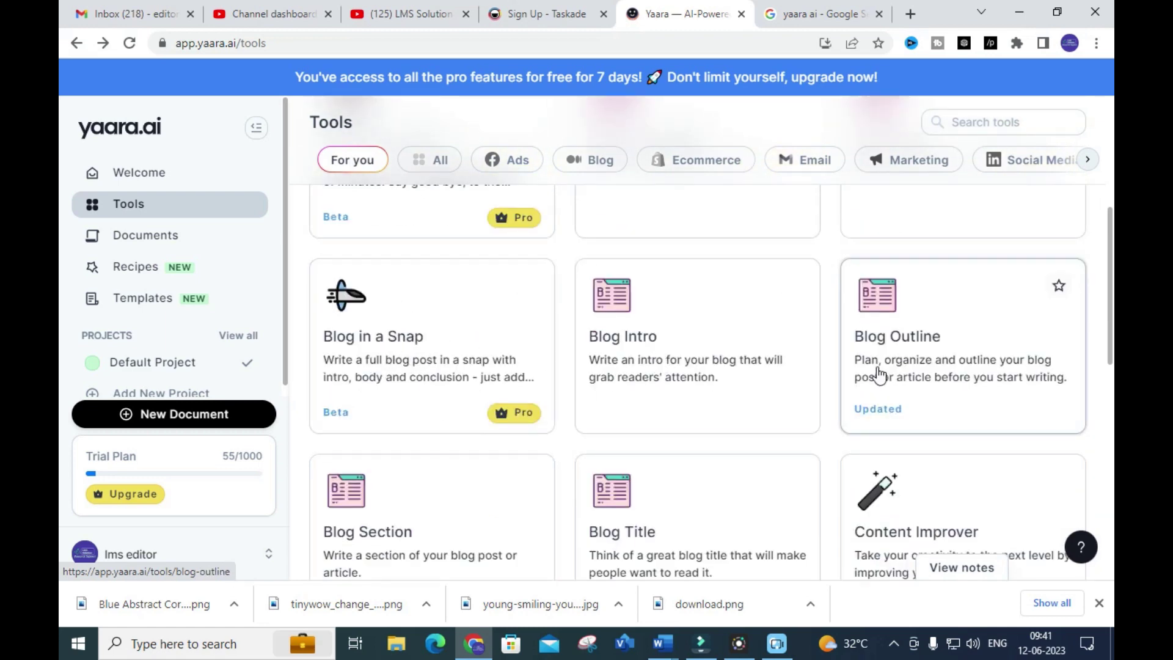
scroll(517, 347, down, 4)
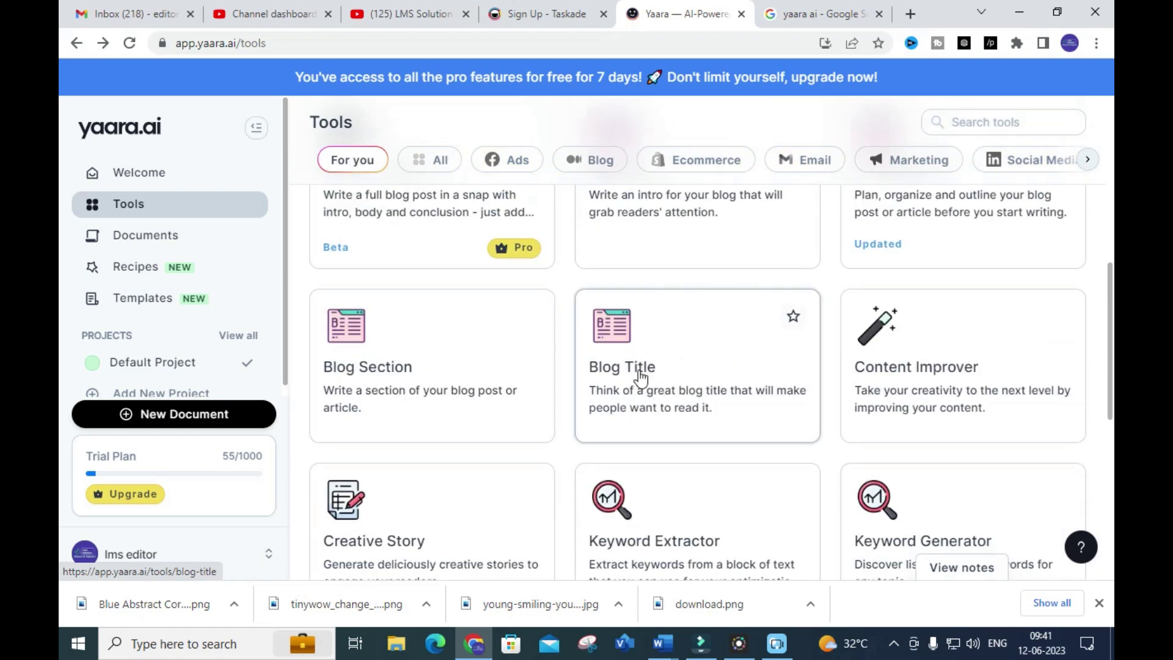
scroll(636, 379, up, 6)
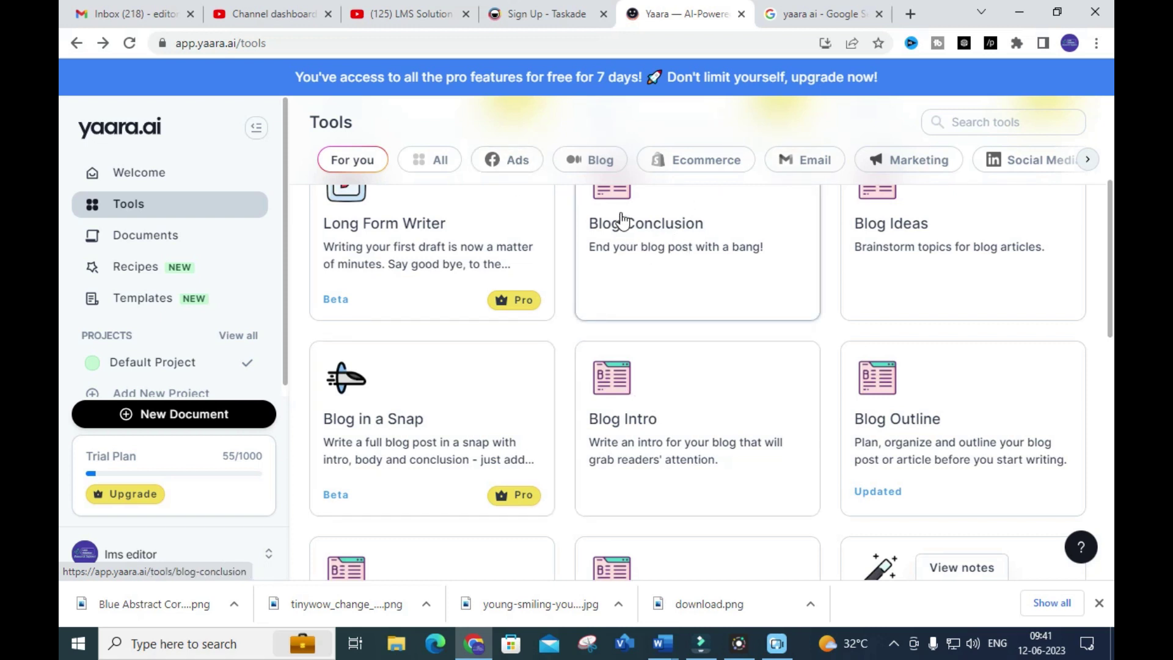
scroll(618, 253, down, 8)
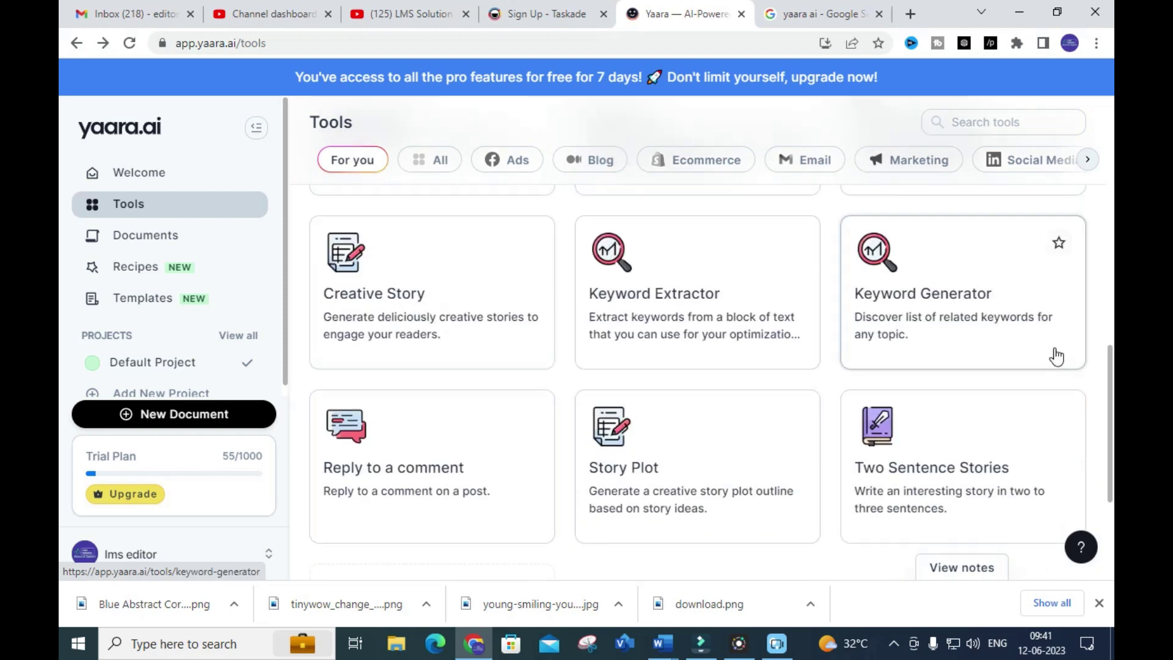
scroll(492, 385, down, 3)
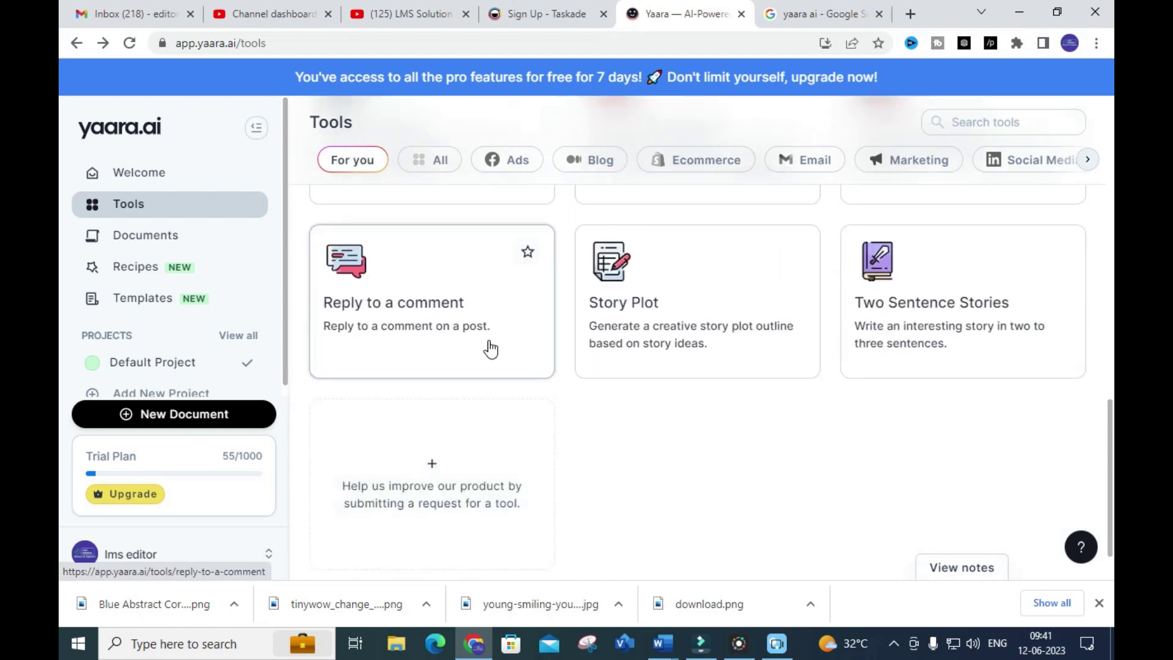
scroll(867, 306, down, 1)
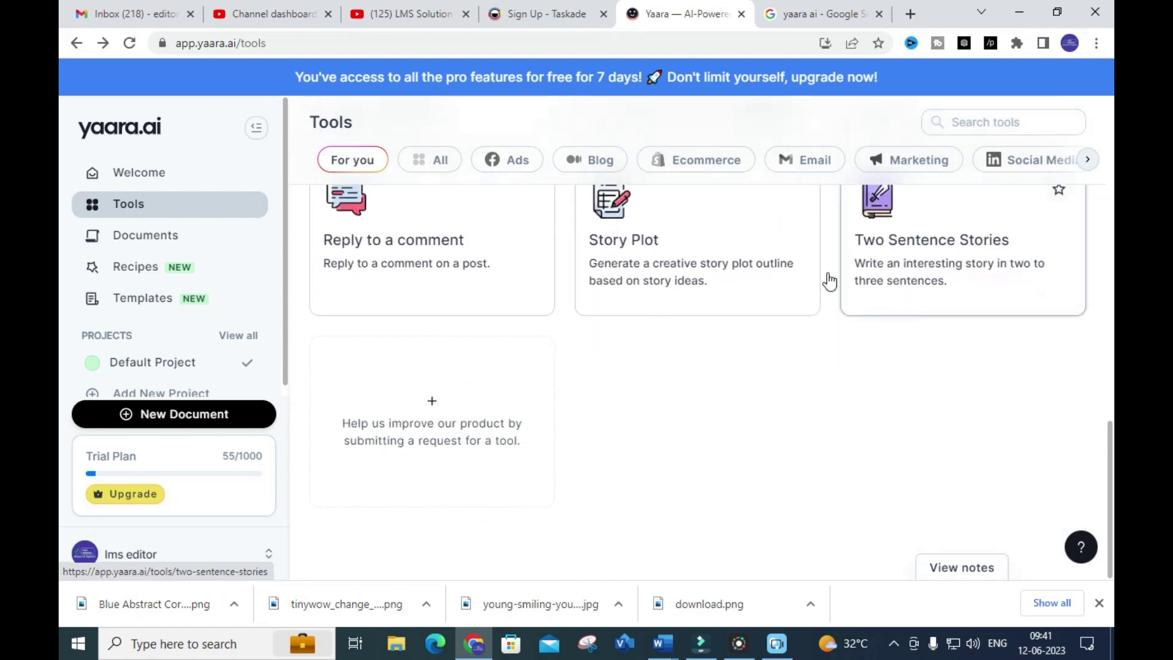
scroll(434, 382, up, 10)
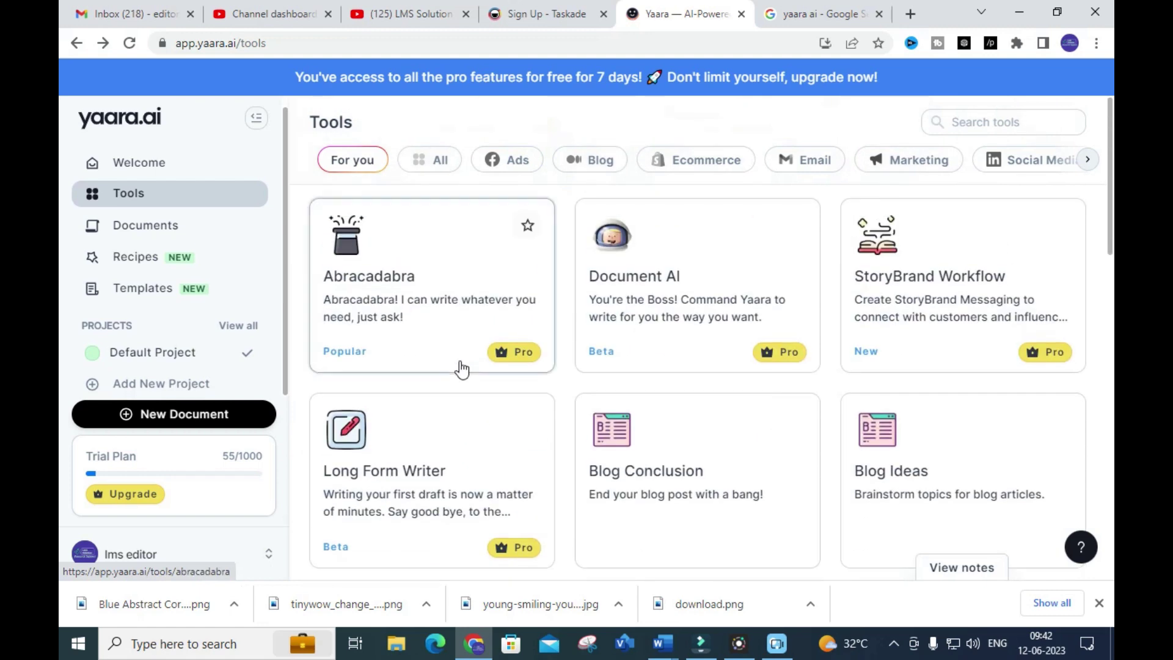
scroll(604, 385, down, 1)
scroll(610, 409, up, 1)
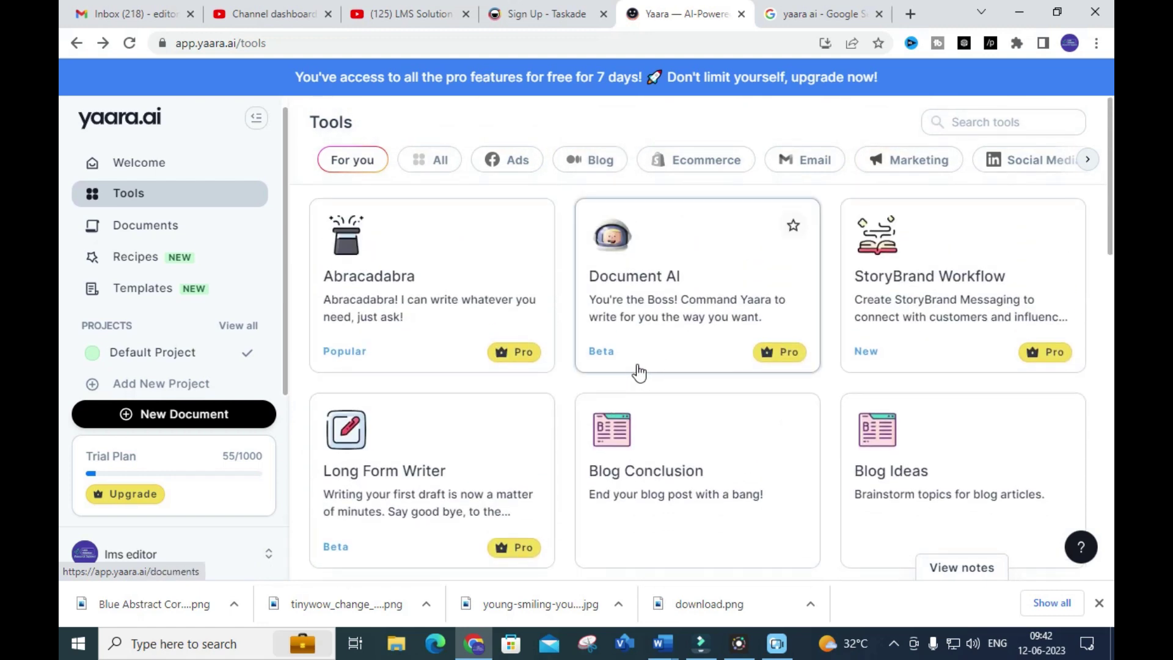
Open Untitled Document from Documents and delete its existing PV installation text
click(634, 283)
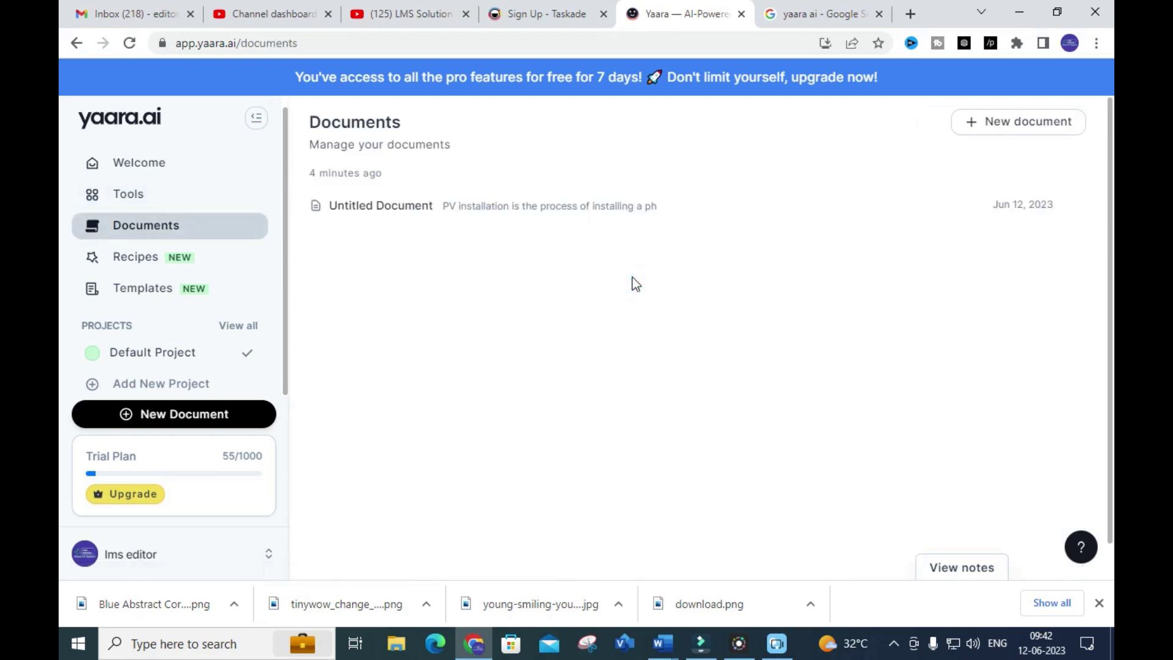
click(613, 212)
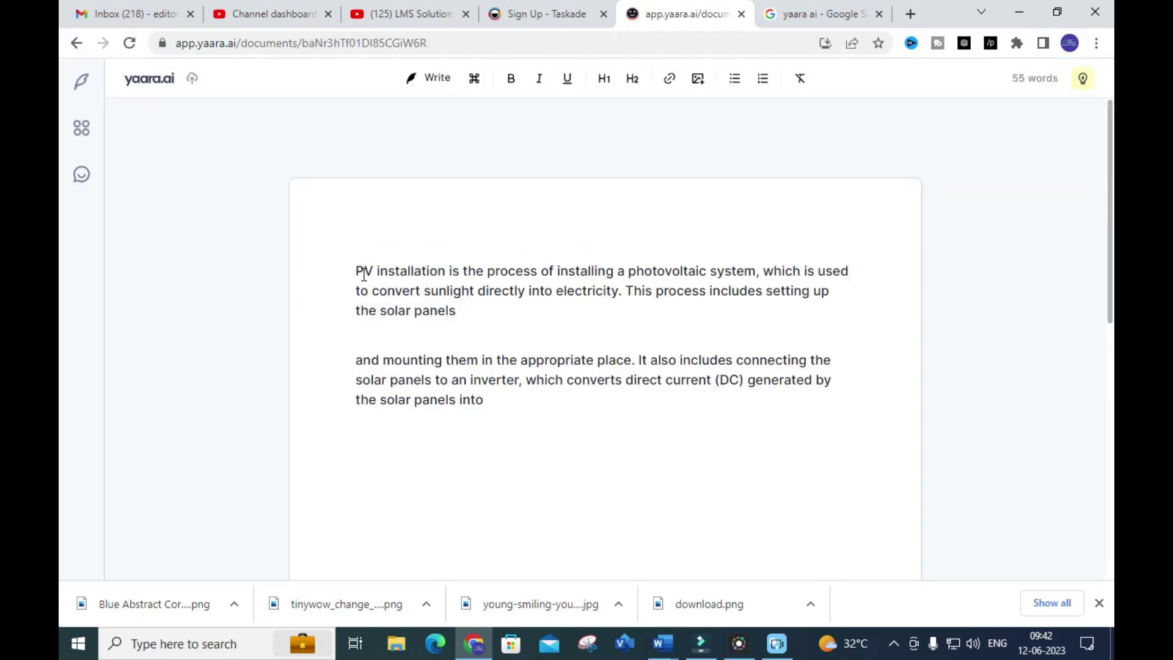
drag(357, 273, 568, 419)
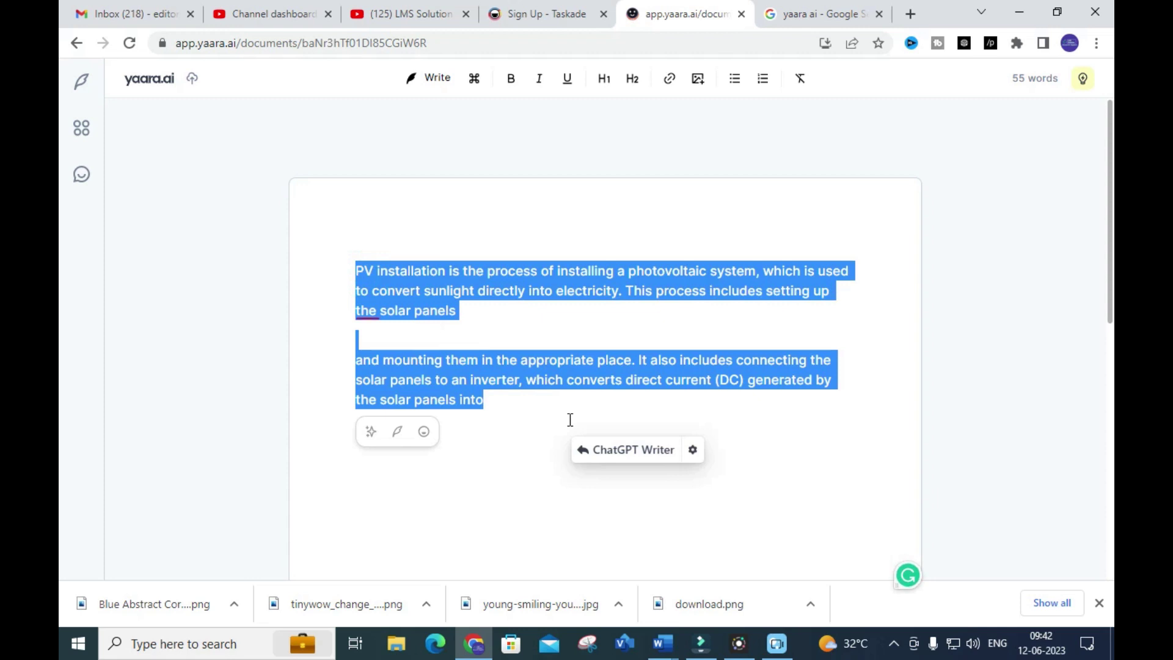
key(BackSpace)
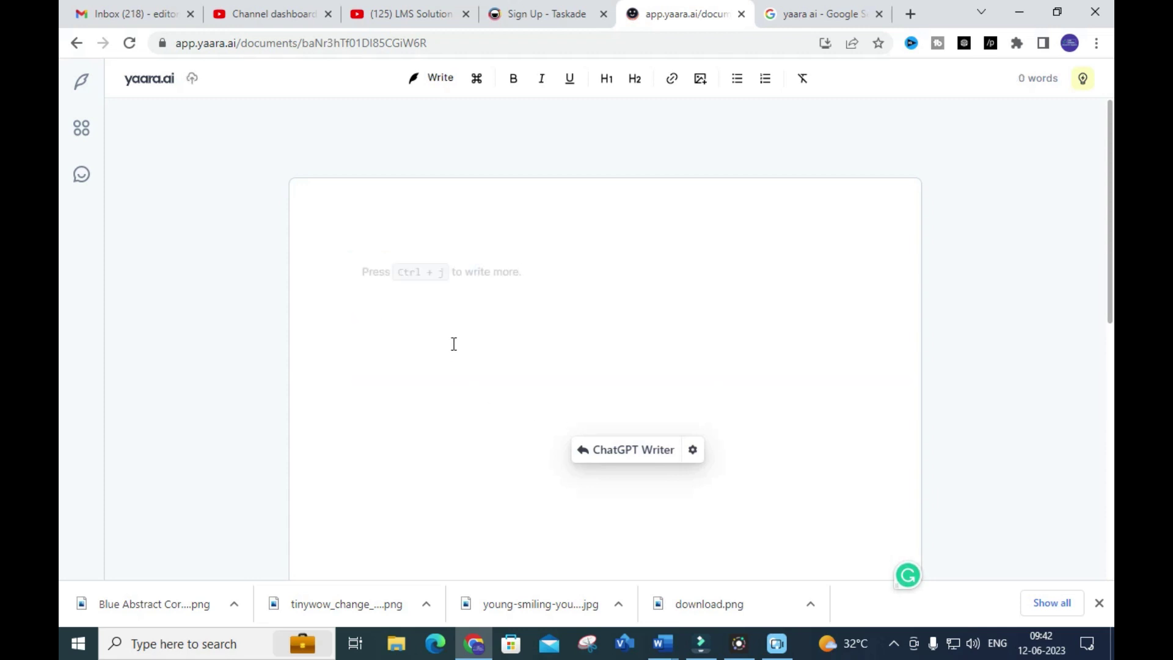
Write the prompt 'explain step by step installation pf solar pv in home' on the first line
click(380, 244)
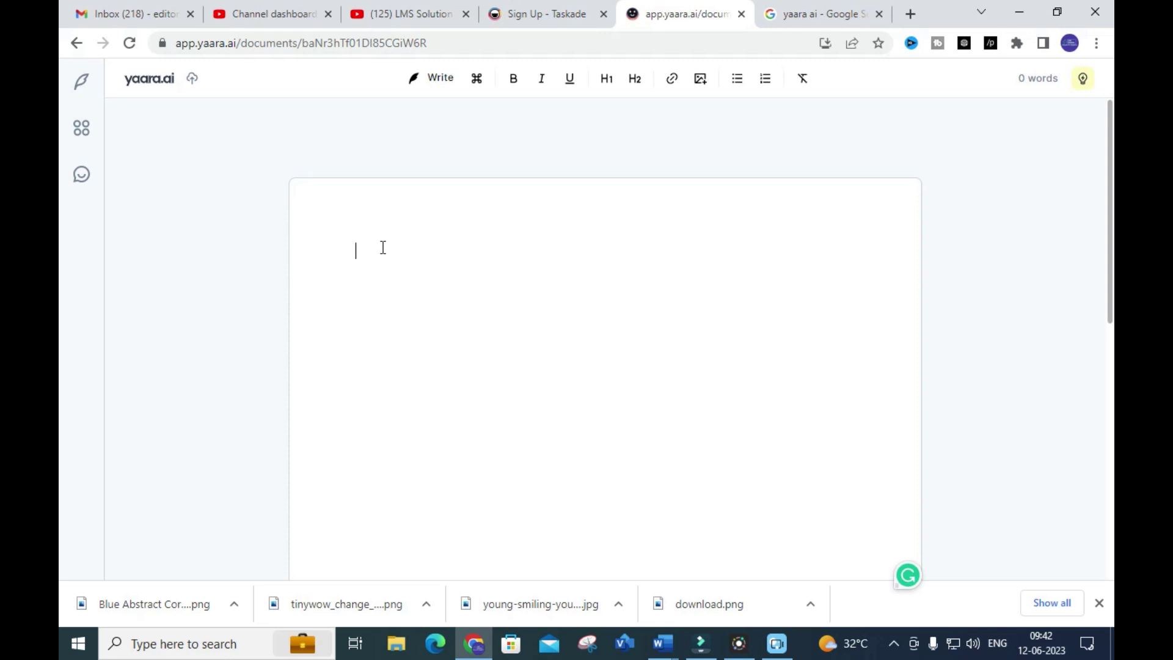
text(step by)
key(BackSpace)
key(BackSpace)
key(BackSpace)
key(BackSpace)
key(BackSpace)
key(BackSpace)
text(explain step by step installation)
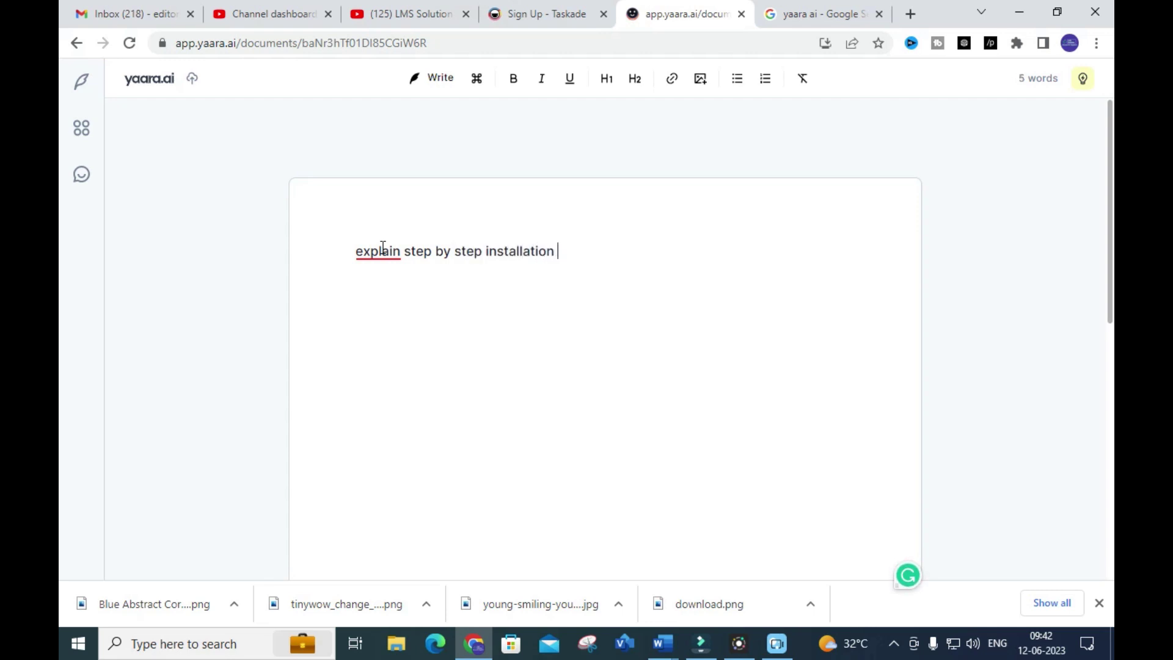
text( pf p)
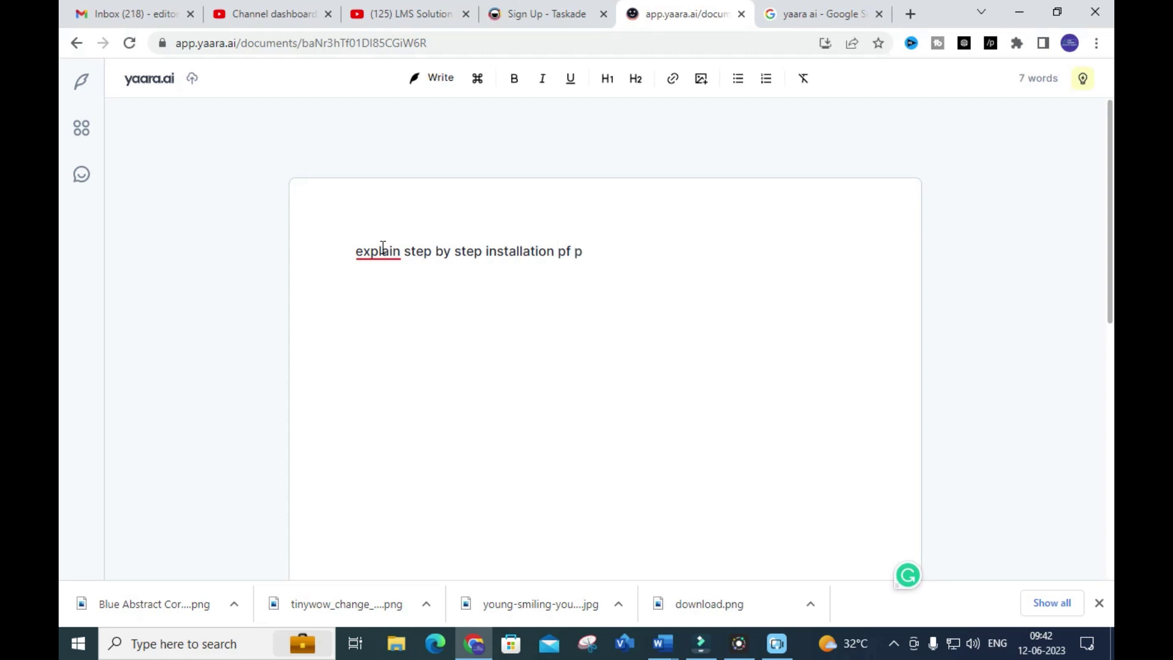
key(BackSpace)
text(sola)
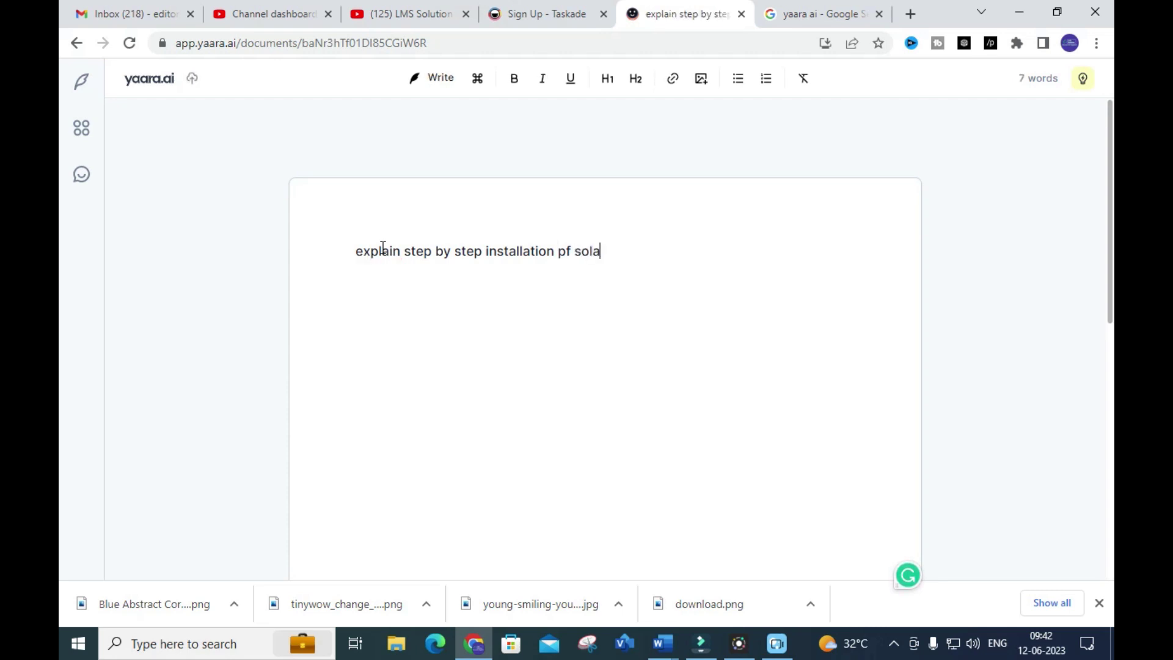
text(r po)
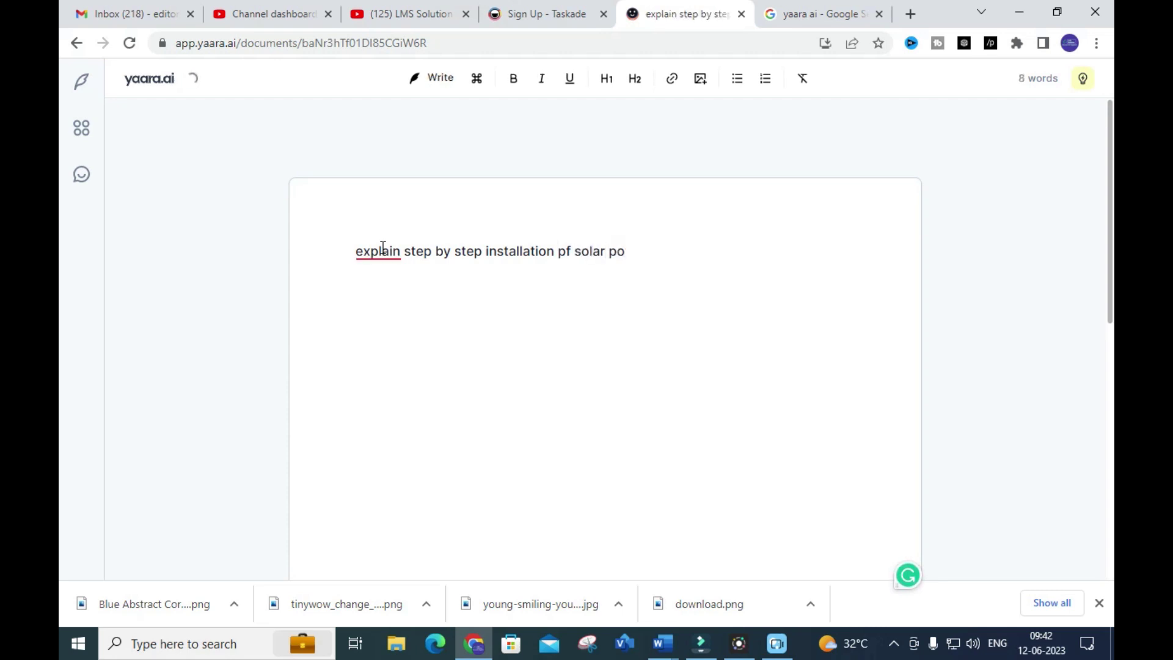
key(BackSpace)
key(BackSpace)
text(pv in homwe)
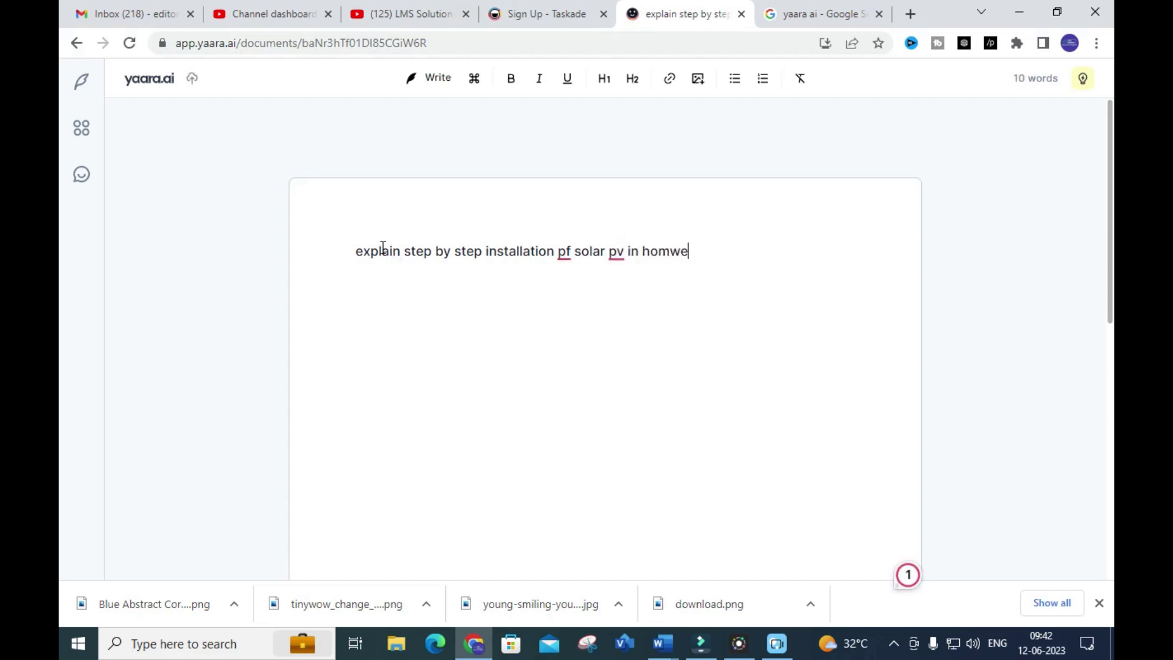
key(BackSpace)
key(BackSpace)
text(e)
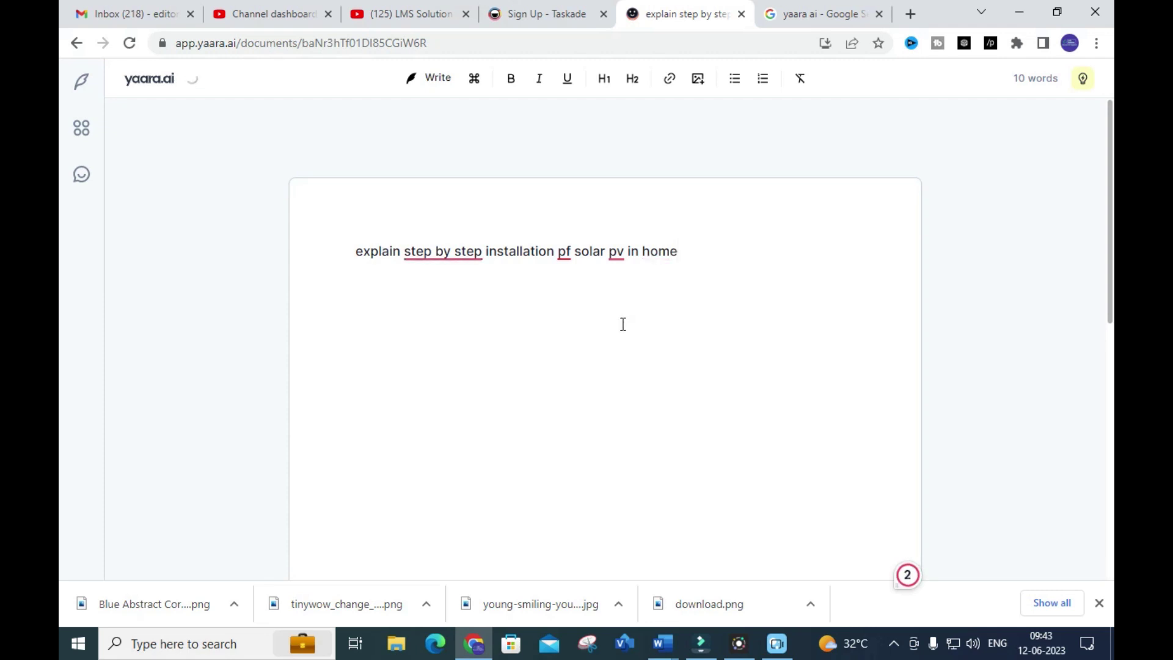
scroll(604, 320, down, 2)
scroll(604, 320, down, 2)
scroll(602, 319, up, 4)
Have Write generate three numbered solar PV installation steps, then go back to Documents
click(436, 80)
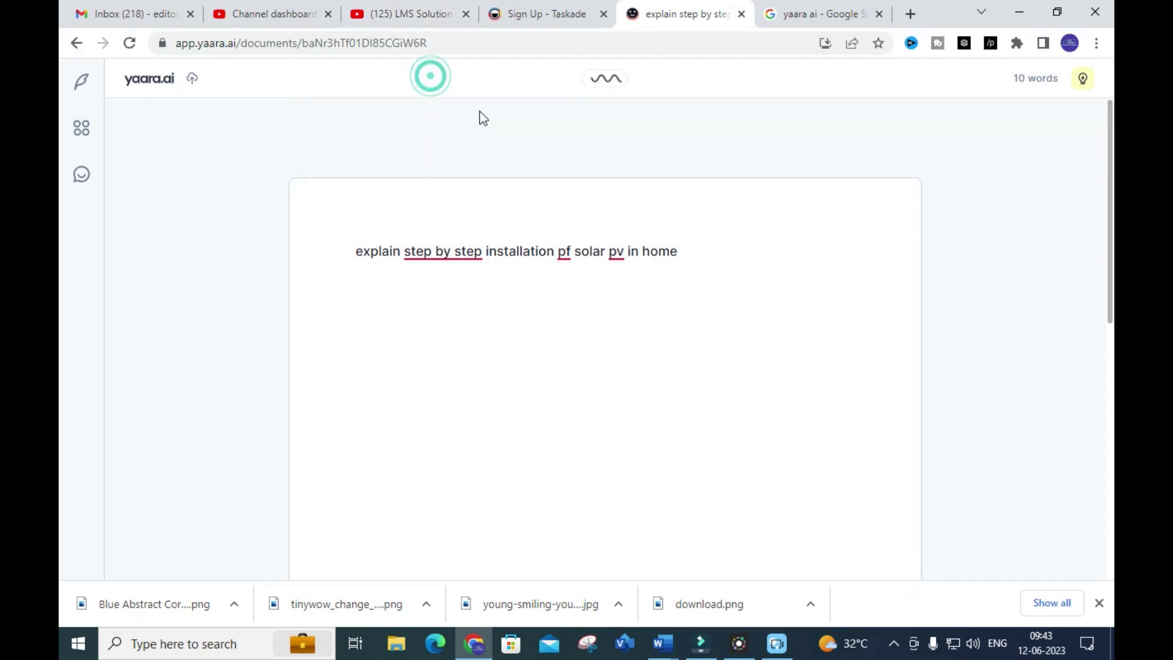
scroll(416, 309, down, 2)
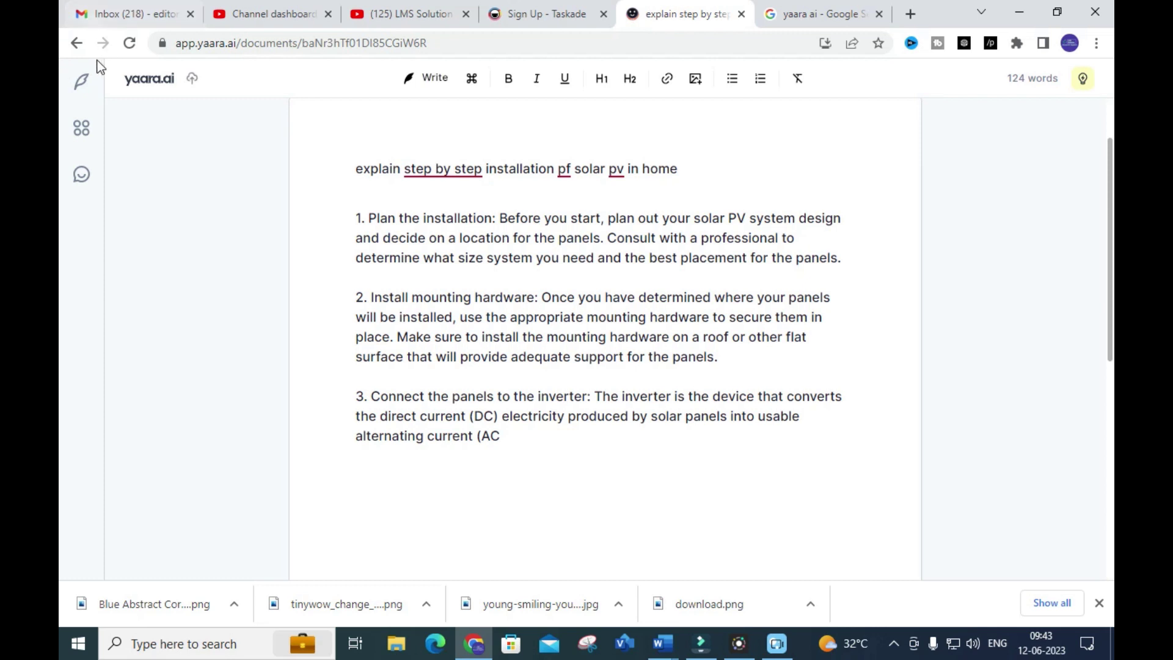
click(77, 47)
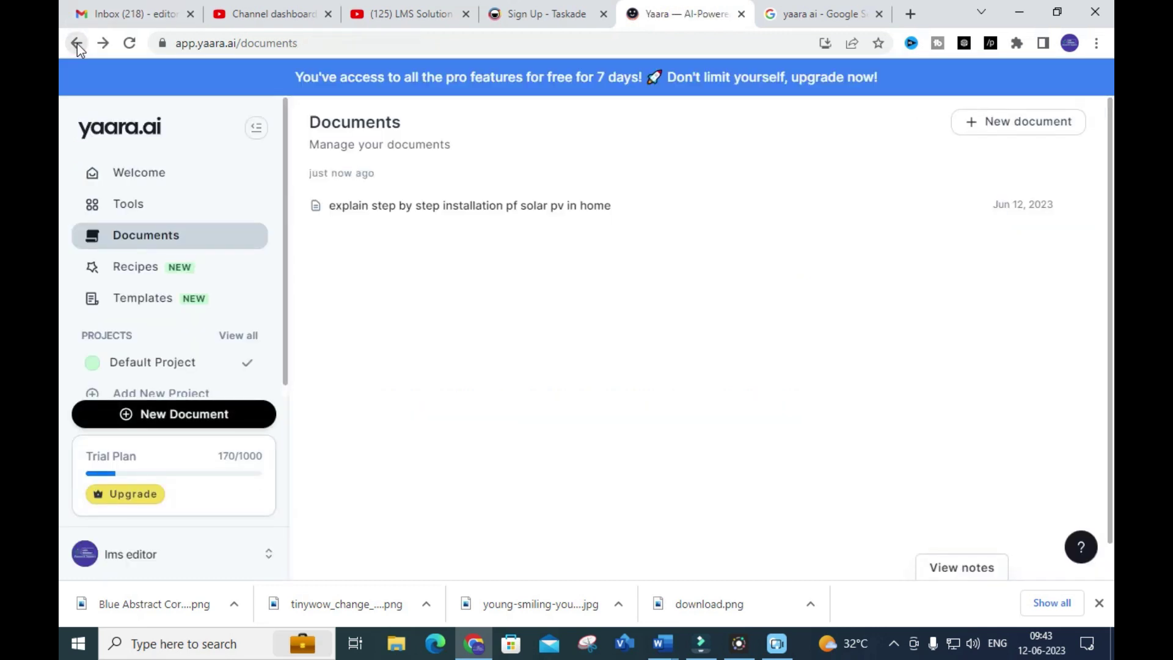
Return to the Tools catalogue and open the Abracadabra card
click(77, 46)
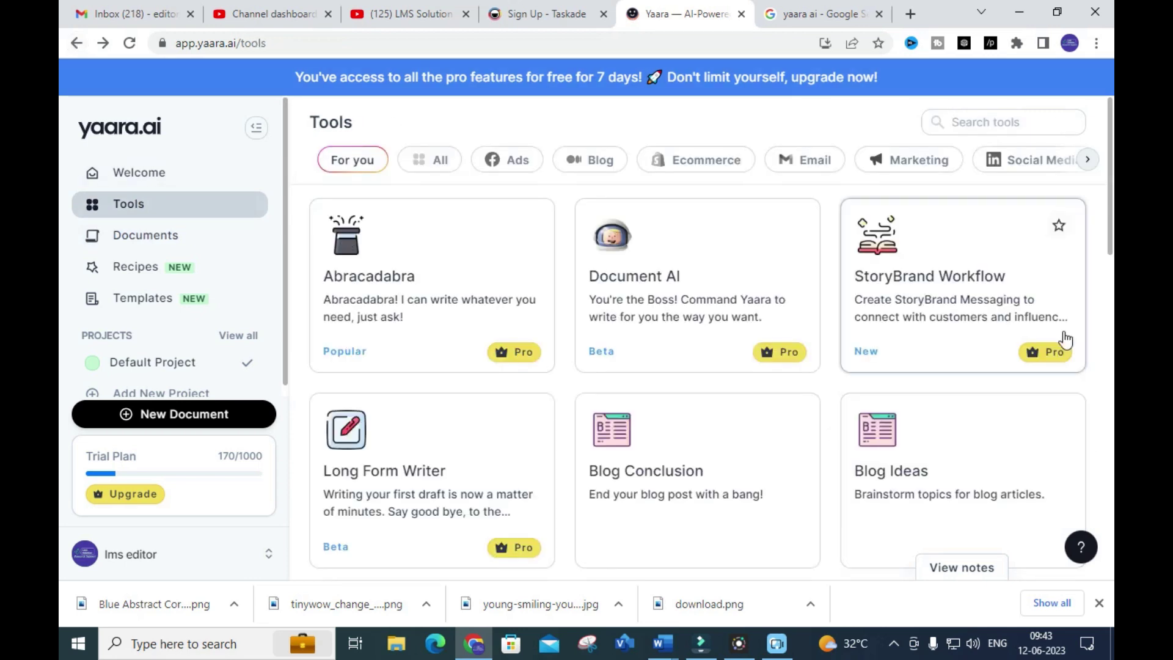
scroll(1038, 330, down, 1)
scroll(703, 262, up, 1)
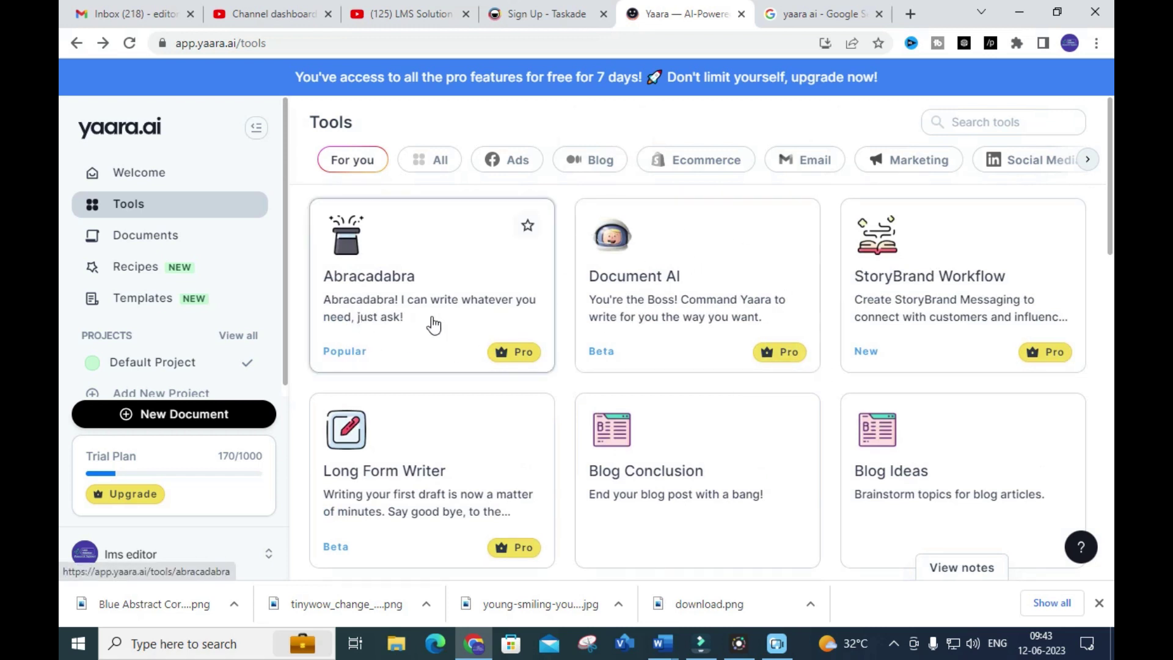
click(414, 300)
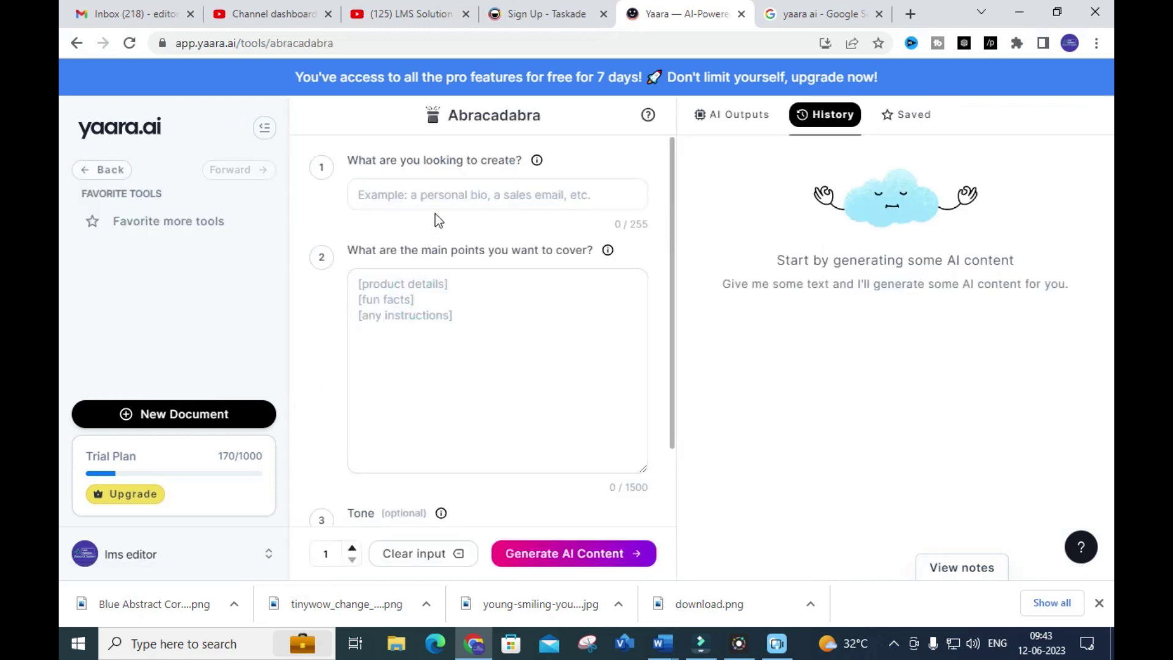
Request a 'research paper' with points: abstract, introduction, literature survey, modes of operation, results, conclusion
click(452, 199)
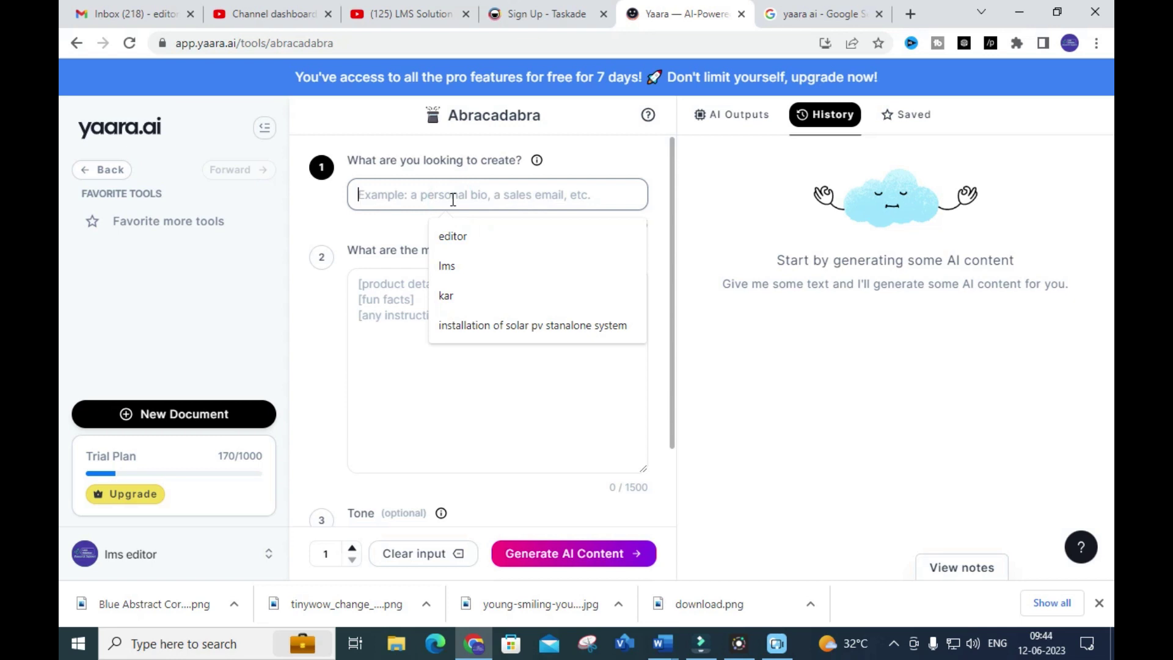
text(researc)
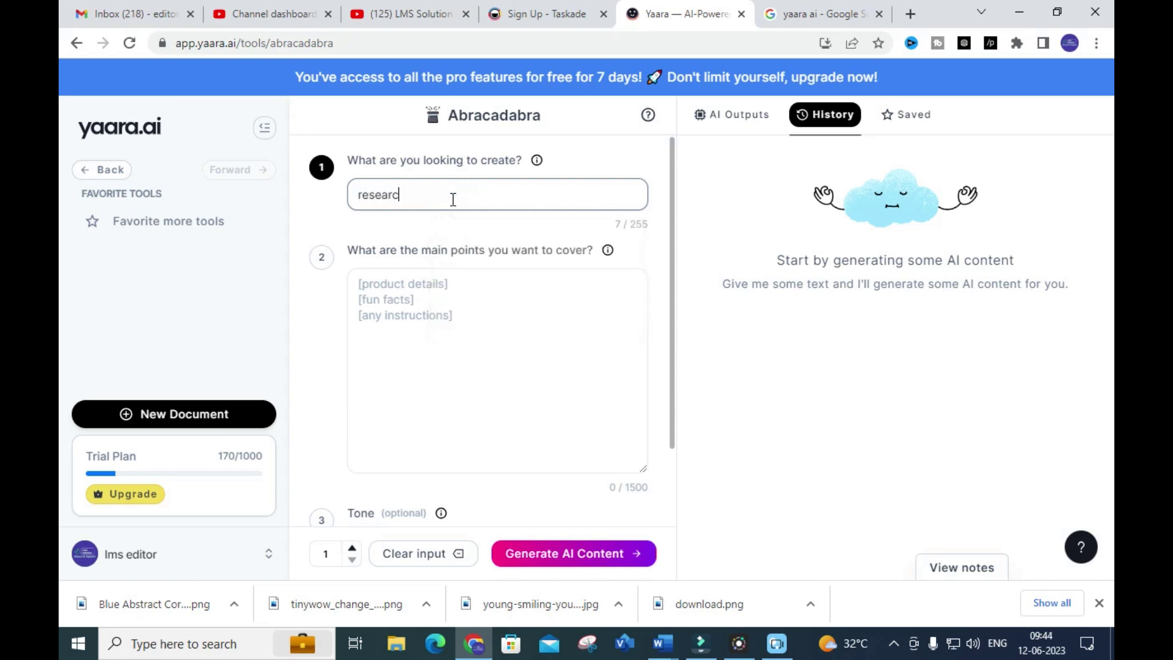
text(h paper)
click(447, 291)
text(s)
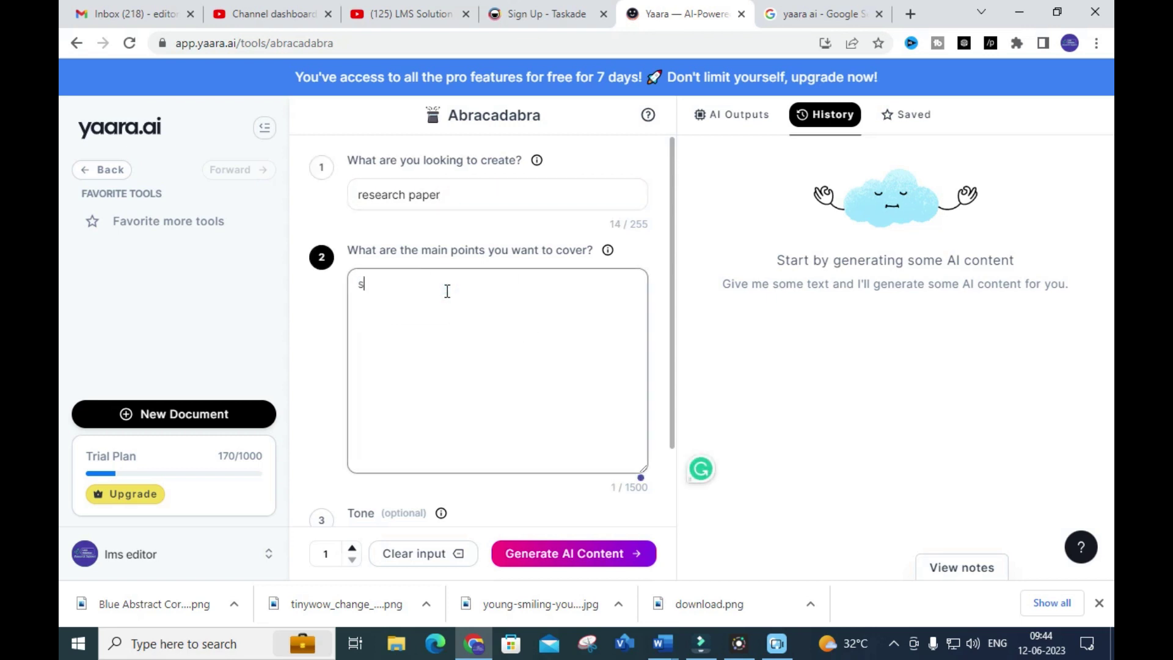
text(teps to write research [ap)
key(BackSpace)
text(paper)
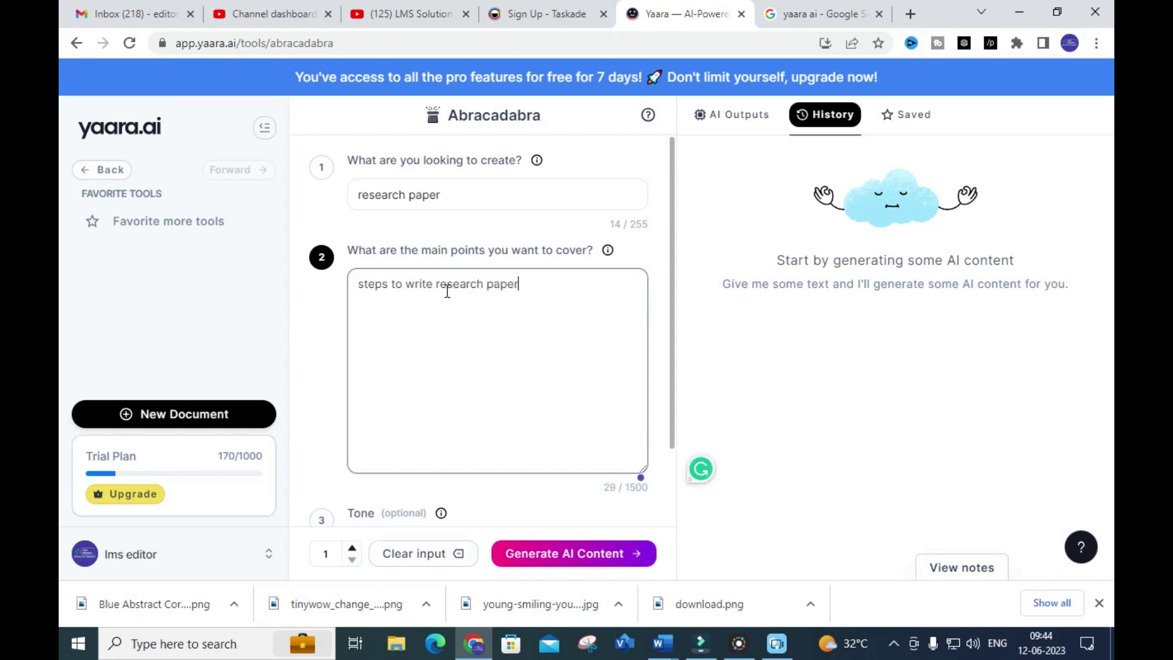
text(abstract introduct)
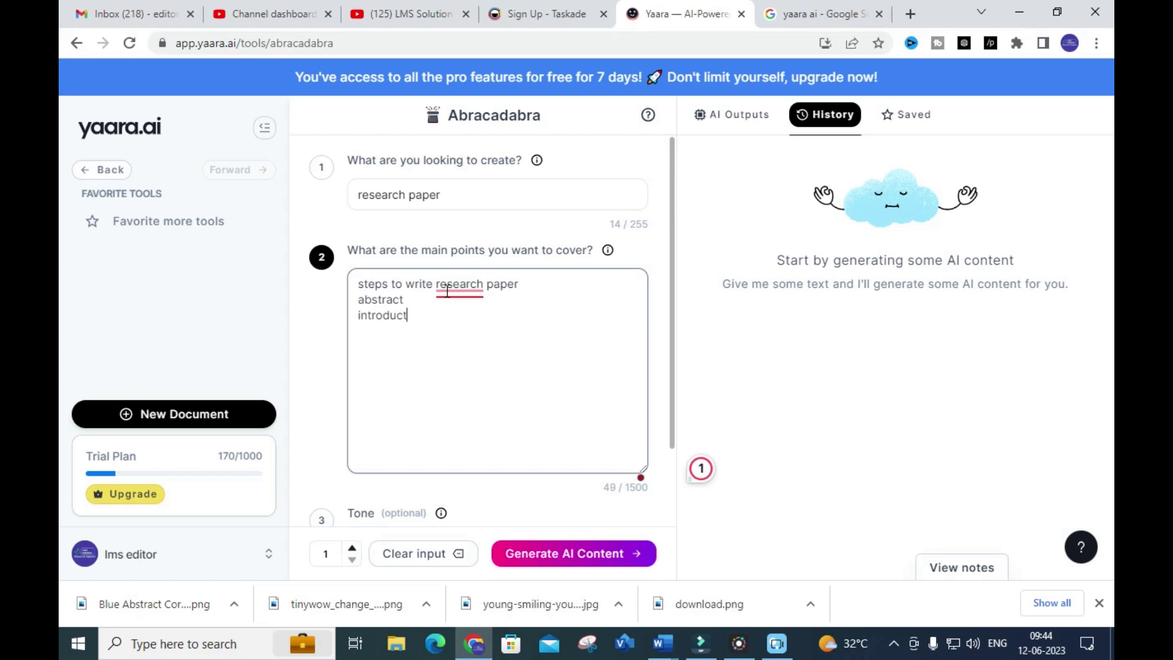
text(ion literature ssurves)
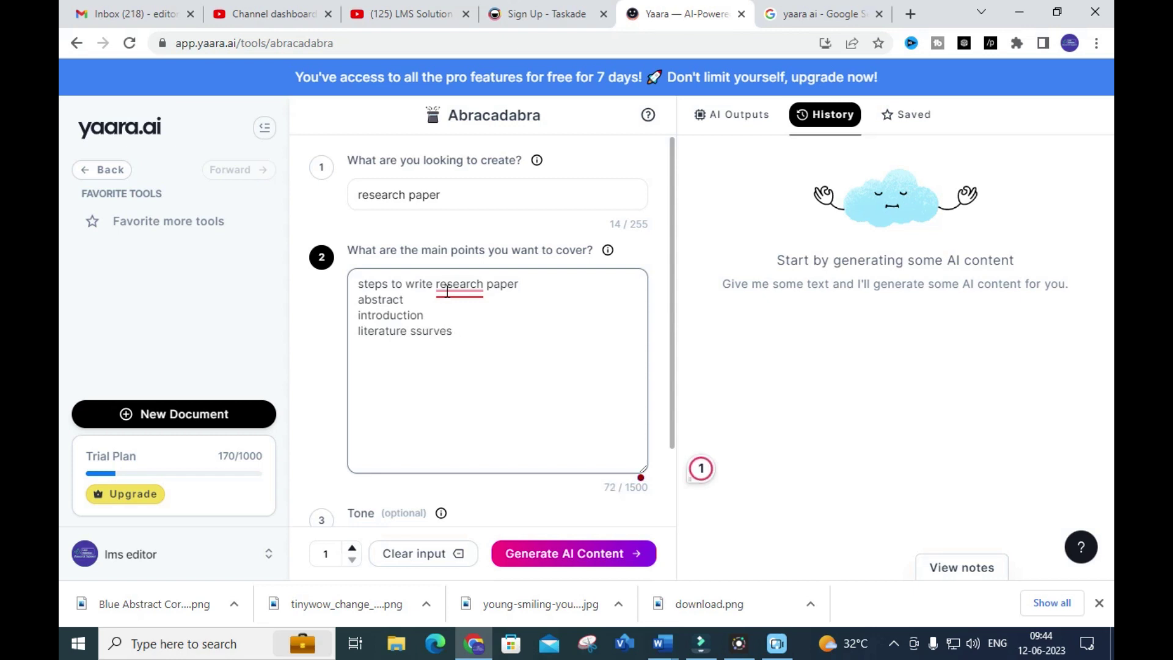
key(BackSpace)
key(BackSpace)
key(BackSpace)
text(modes of opera)
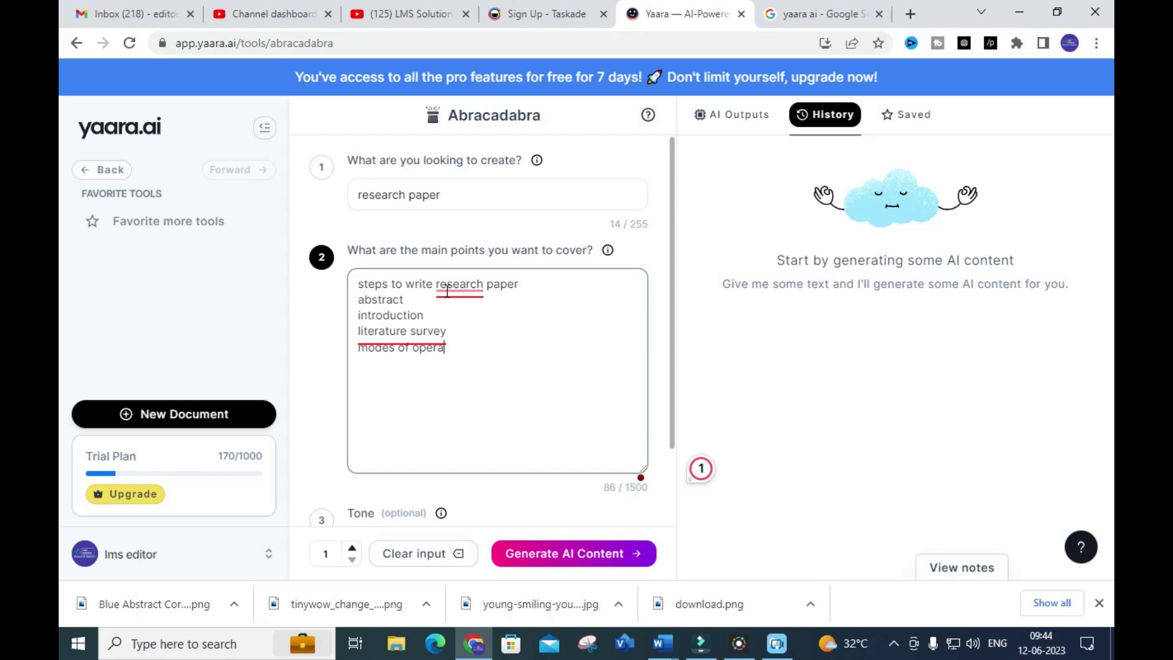
text(tion ressults)
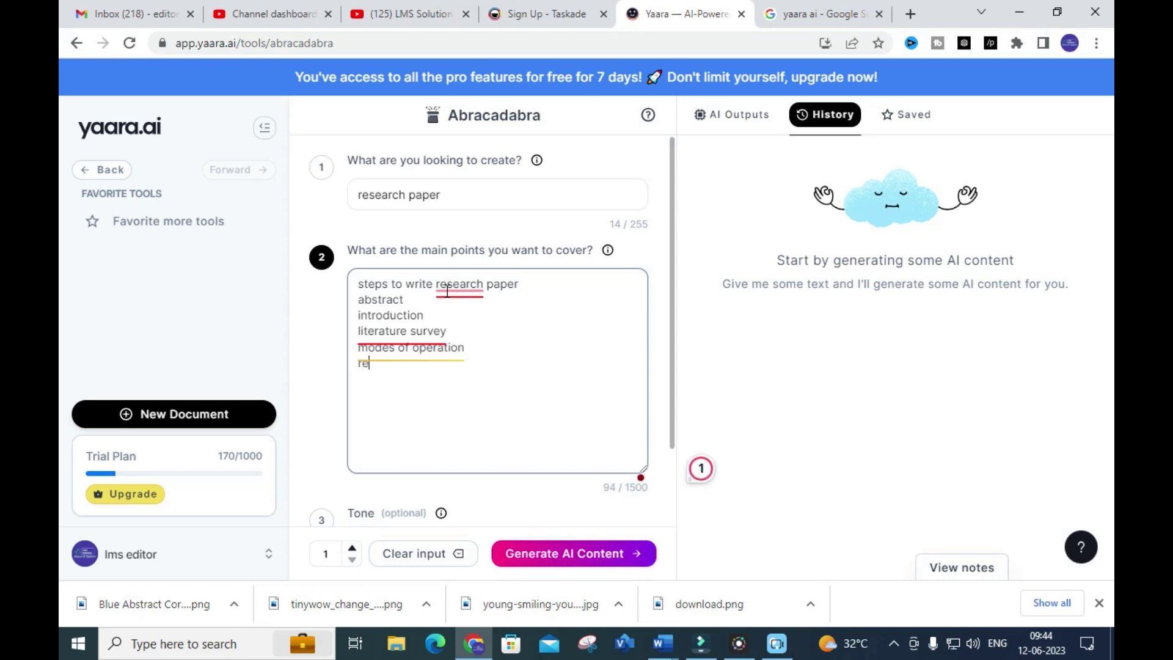
key(Return)
text(conclusion)
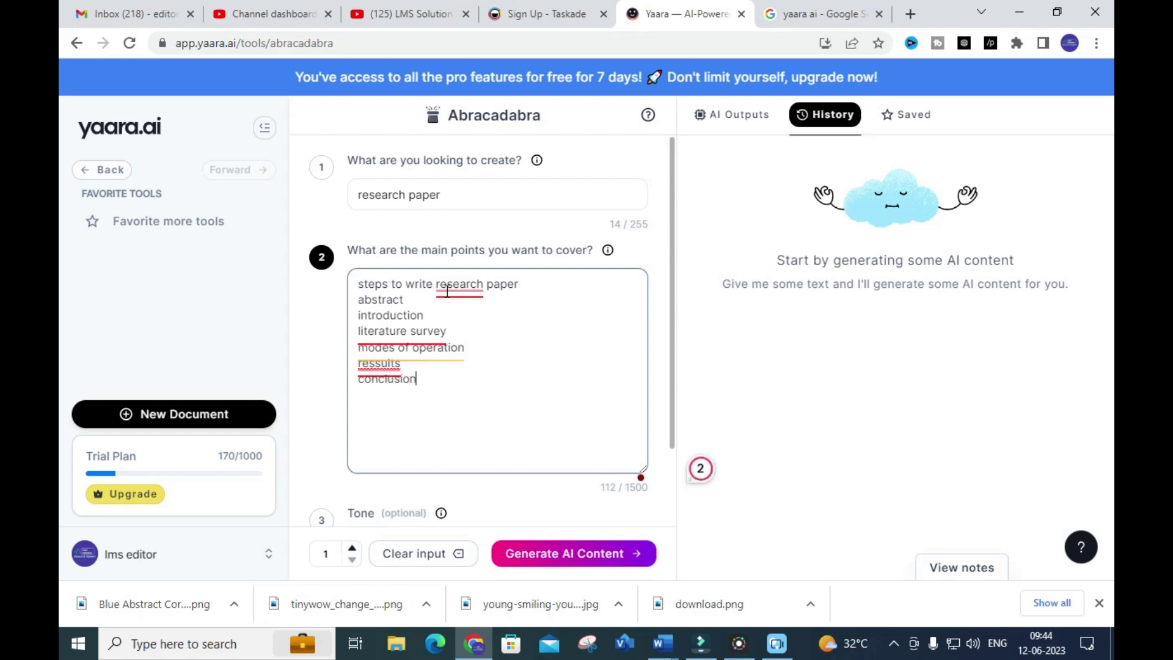
Extend the request to 'research paper on grid connected system'
click(471, 196)
text(on grid con)
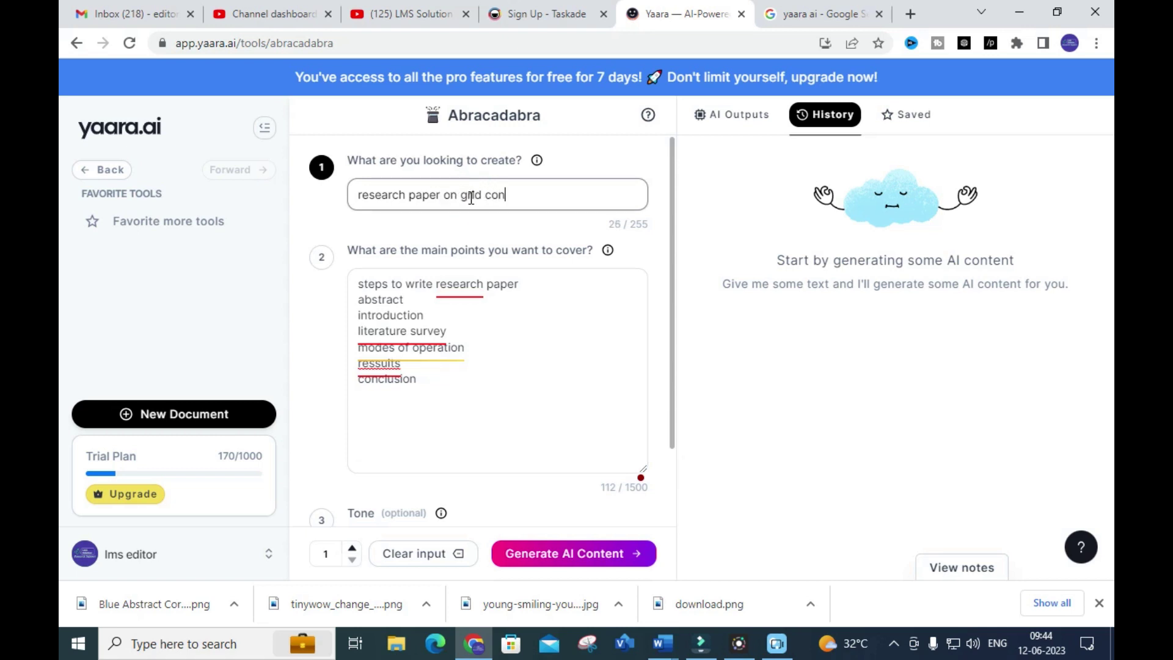
text(nected)
key(BackSpace)
text(d syste)
scroll(467, 275, down, 2)
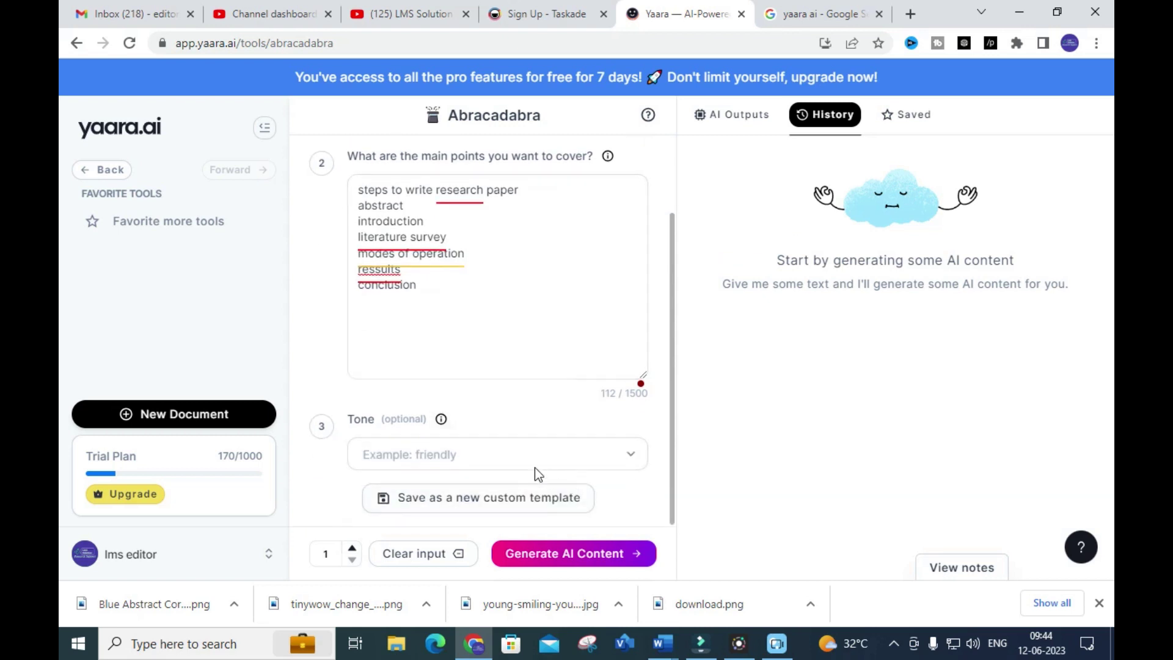
Set the Abracadabra tone to Professional
click(545, 455)
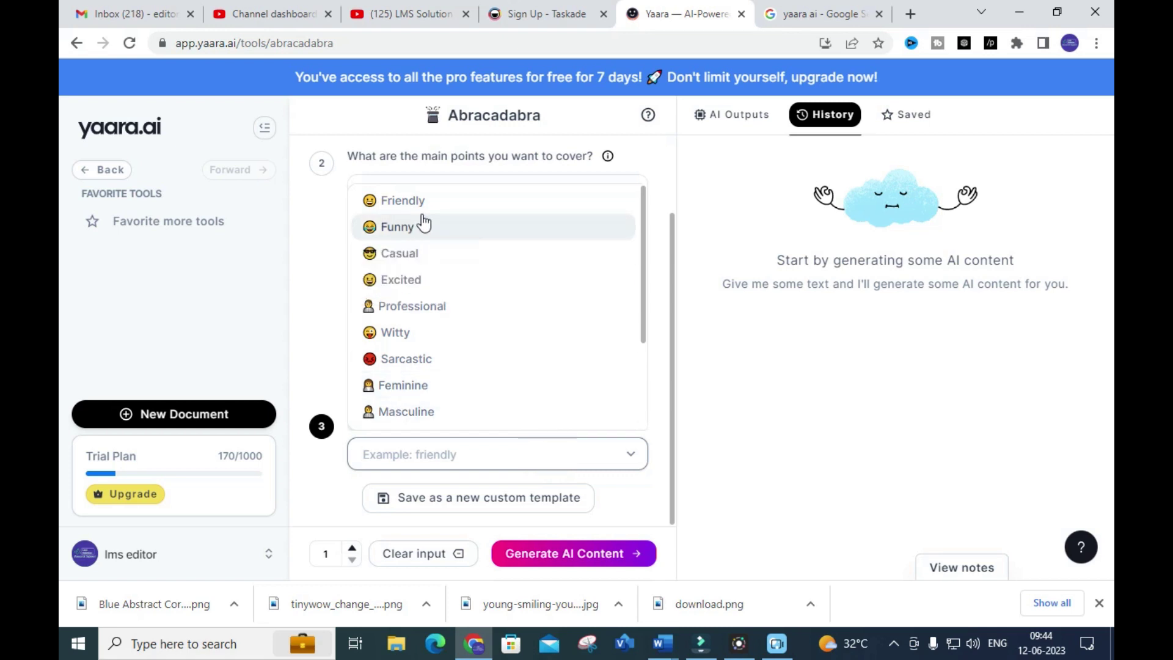
mouse_move(421, 253)
click(442, 302)
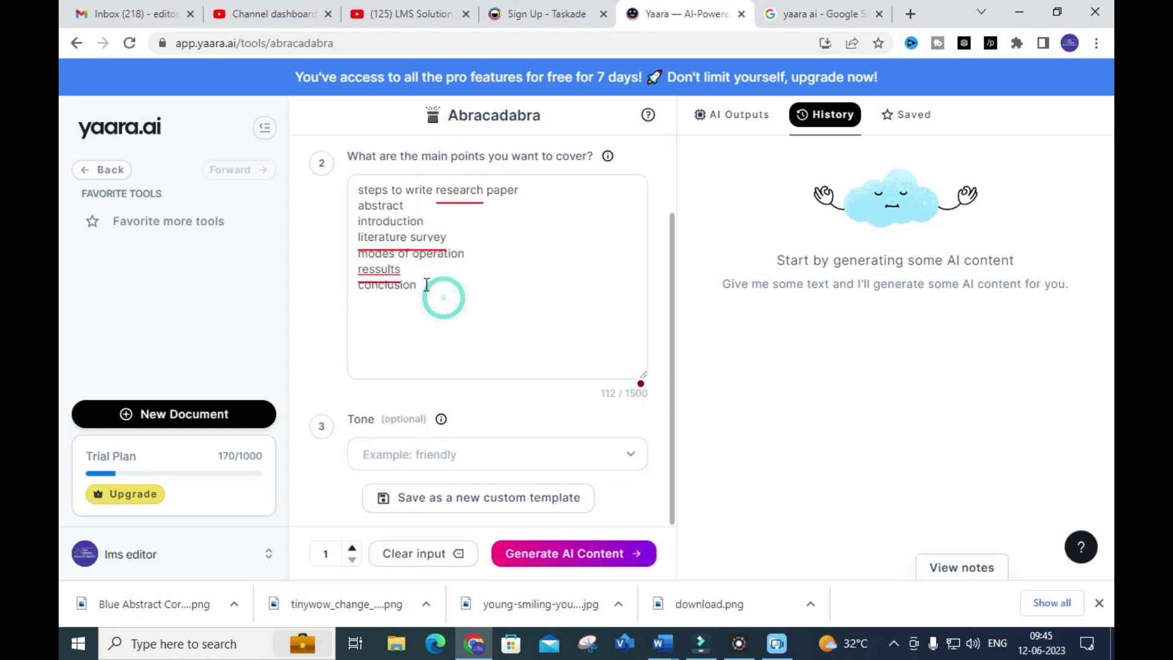
click(485, 450)
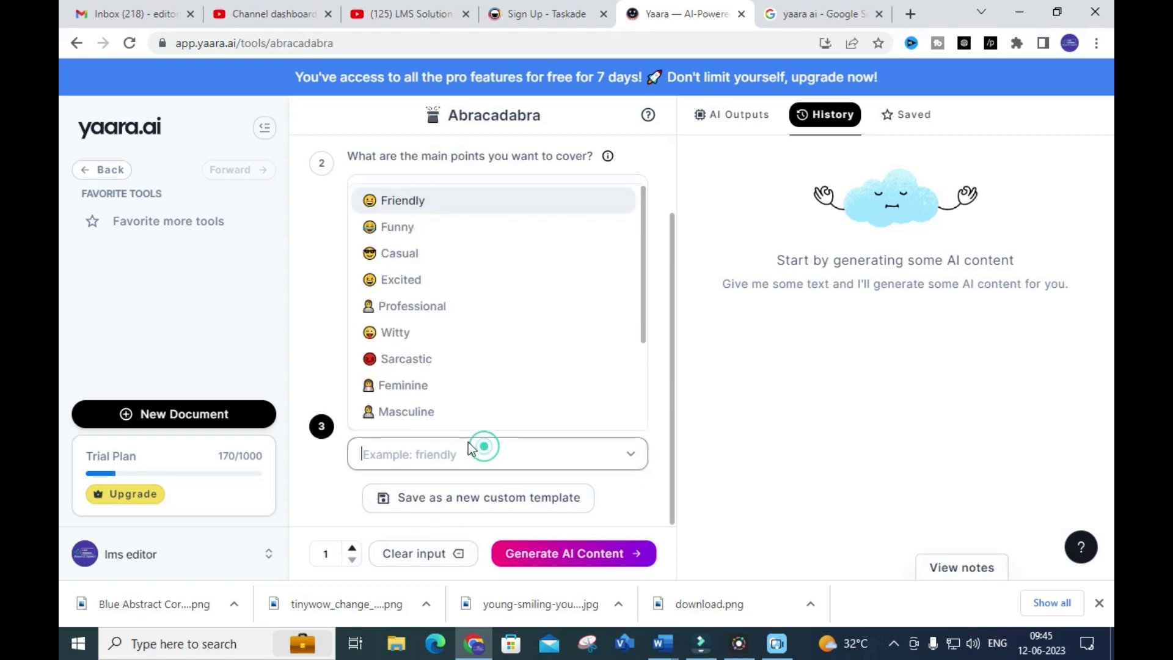
click(441, 304)
Generate the Grid Connected Systems Research Paper with Abstract and Introduction sections
click(617, 555)
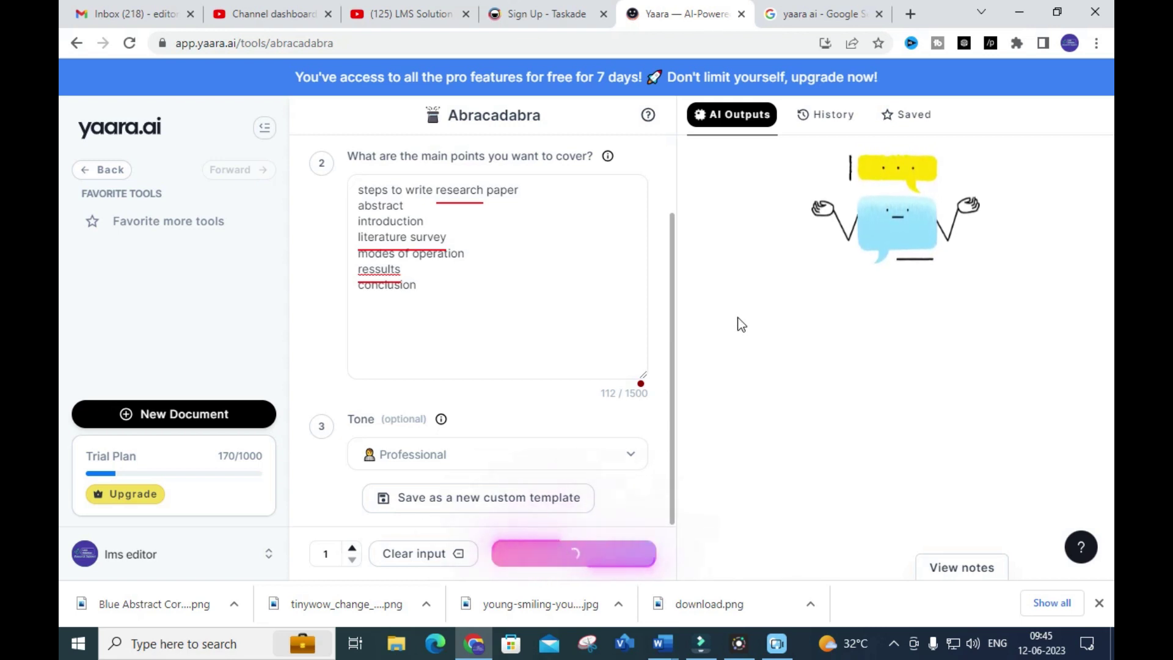
scroll(808, 247, down, 3)
scroll(808, 247, up, 4)
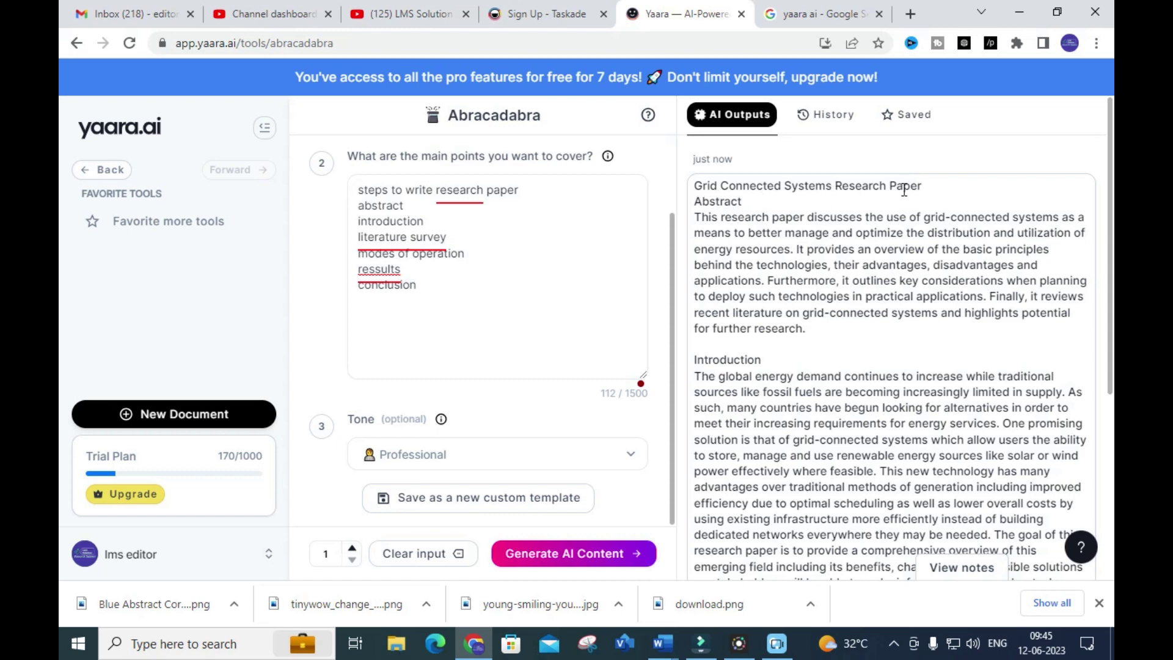
scroll(912, 185, down, 1)
scroll(794, 208, up, 2)
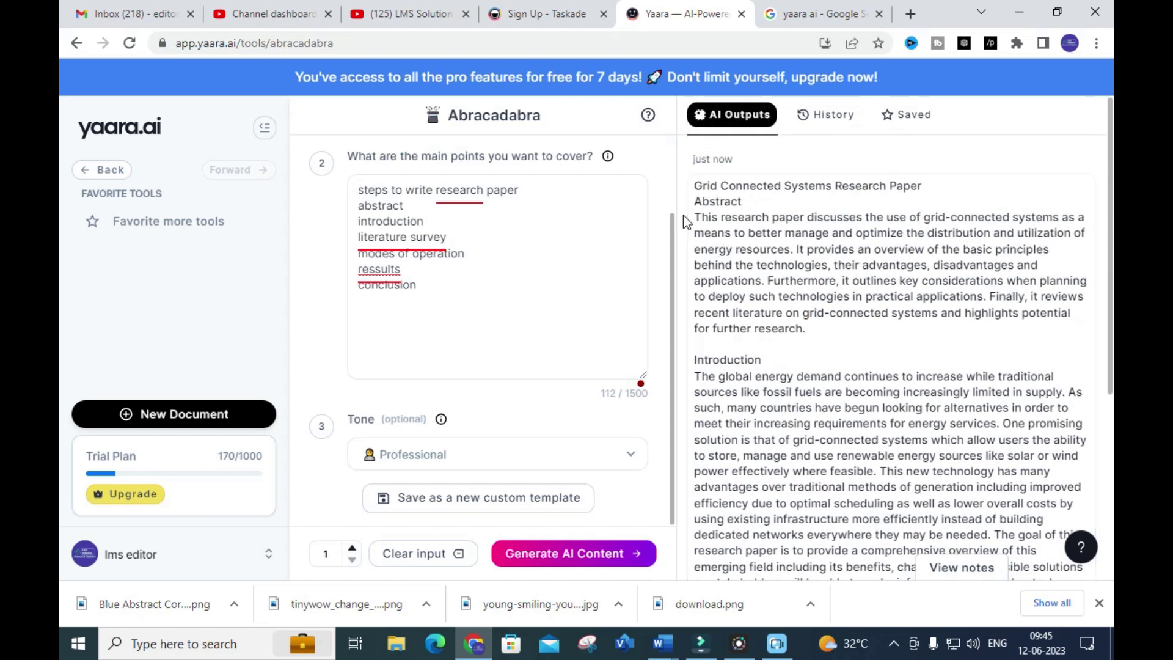
double_click(696, 200)
scroll(728, 318, down, 4)
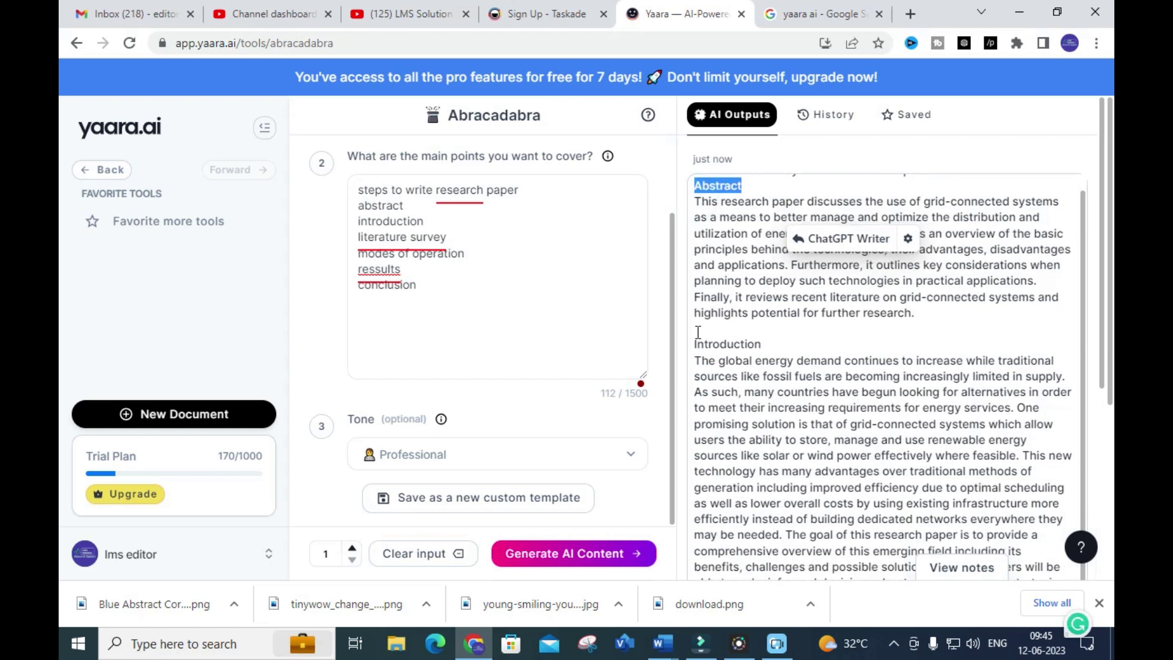
scroll(760, 342, down, 1)
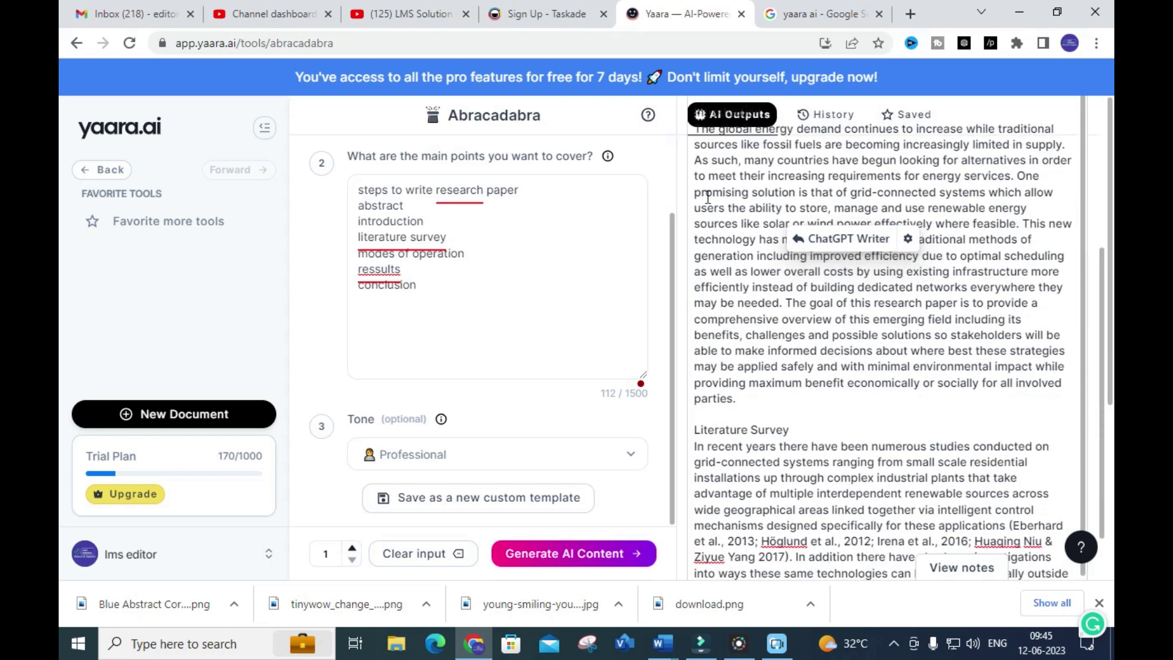
scroll(761, 374, down, 1)
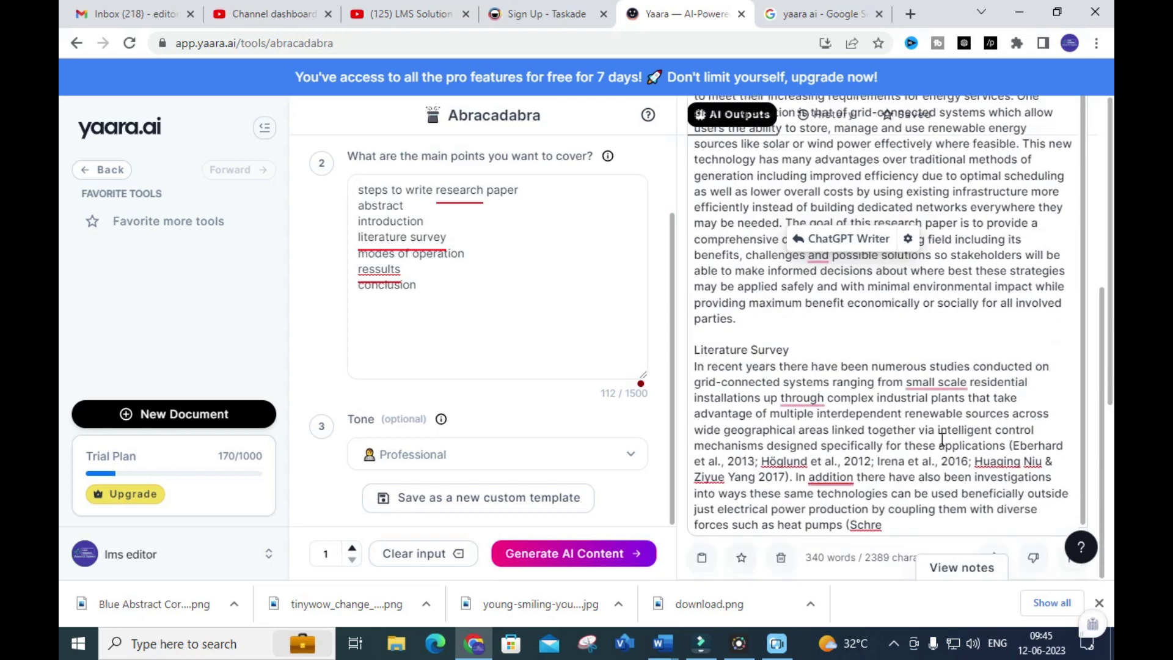
scroll(788, 376, down, 2)
scroll(802, 378, down, 2)
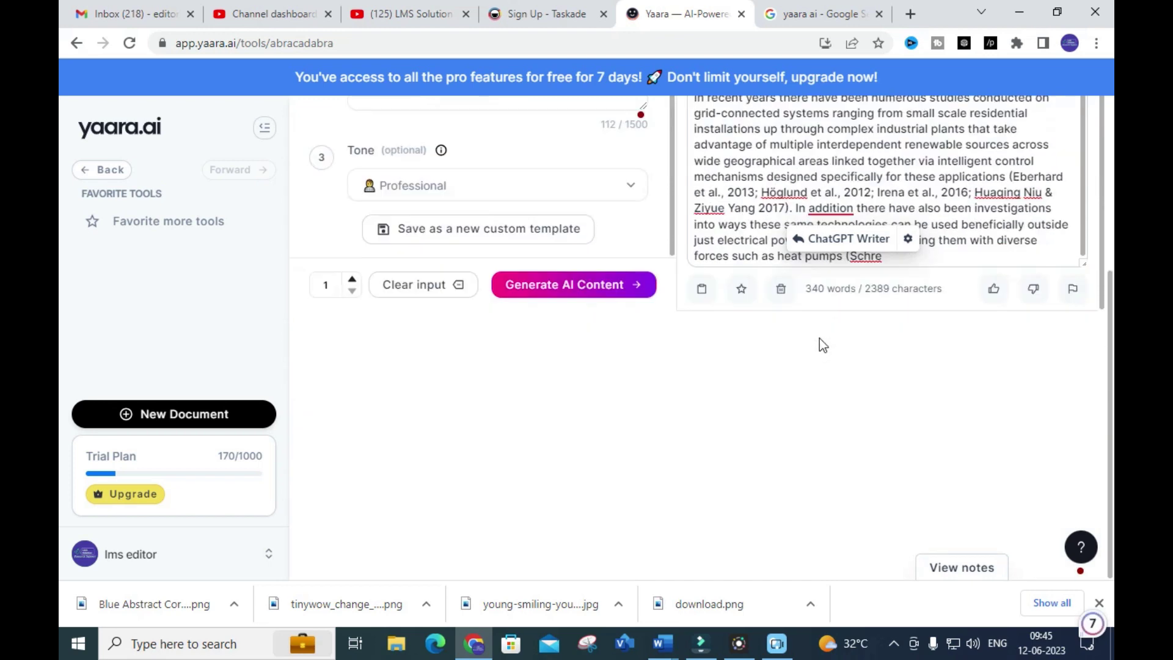
scroll(820, 338, up, 4)
scroll(861, 397, up, 2)
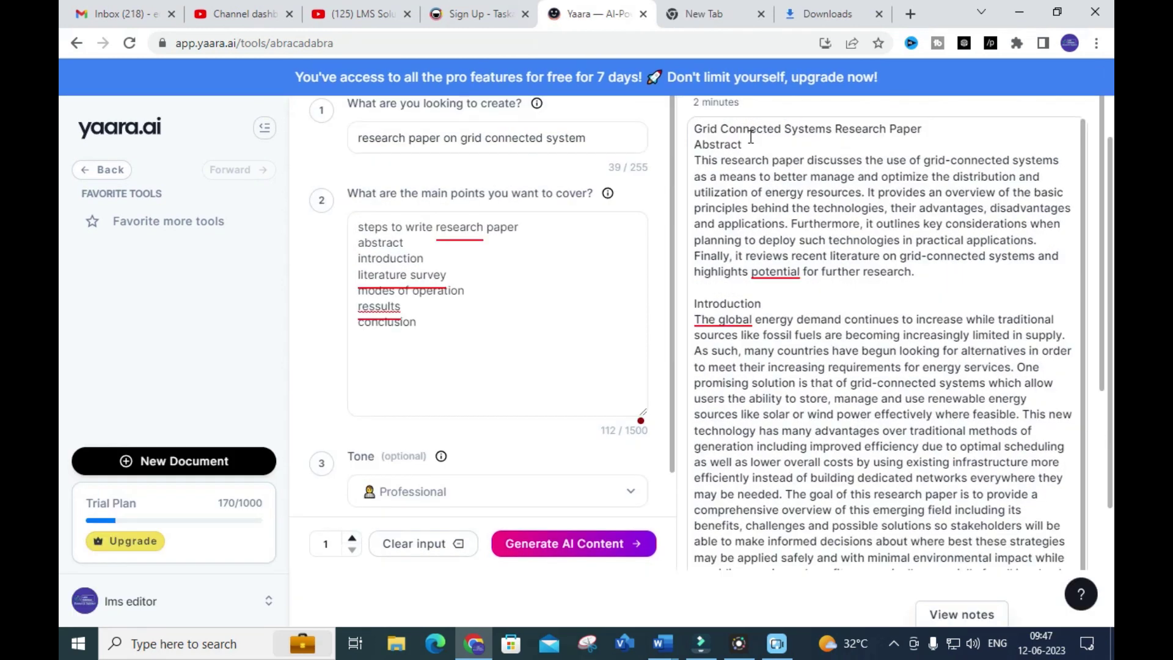
scroll(747, 218, up, 1)
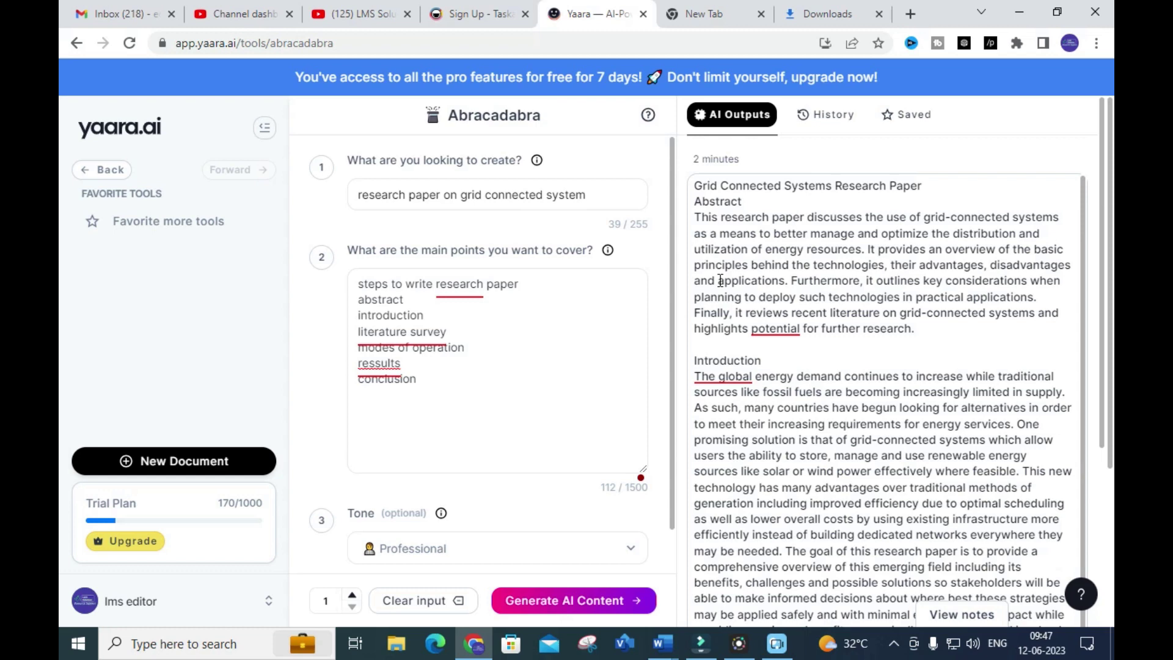
Go back to the Tools page and open the Long Form Writer
click(77, 44)
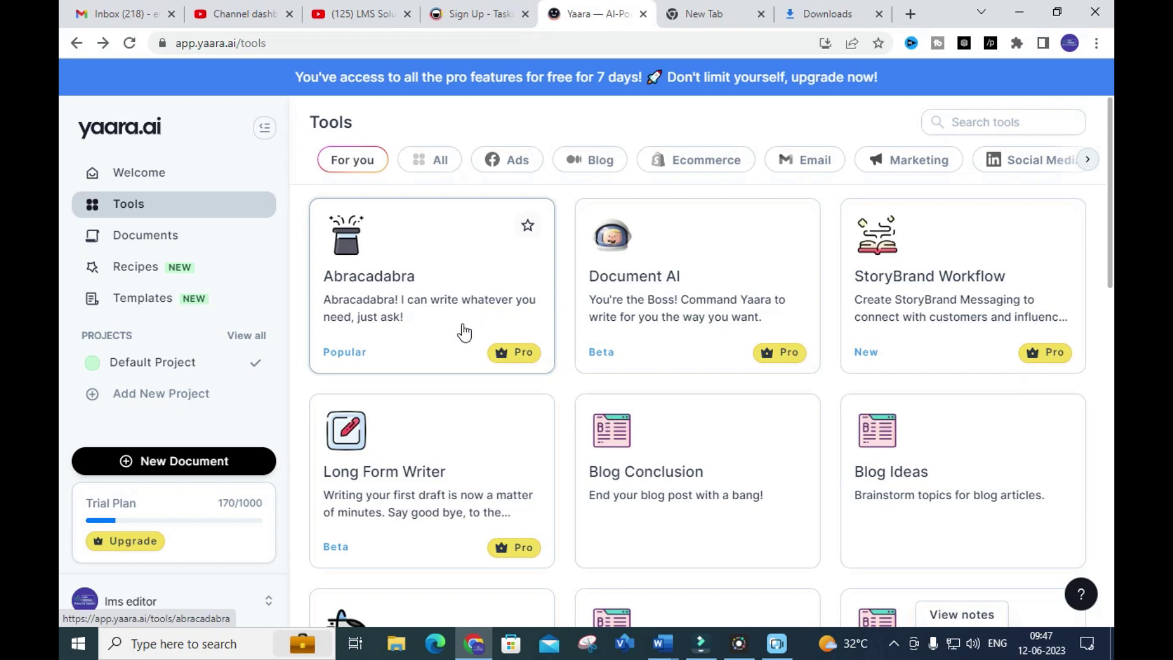
scroll(513, 319, down, 3)
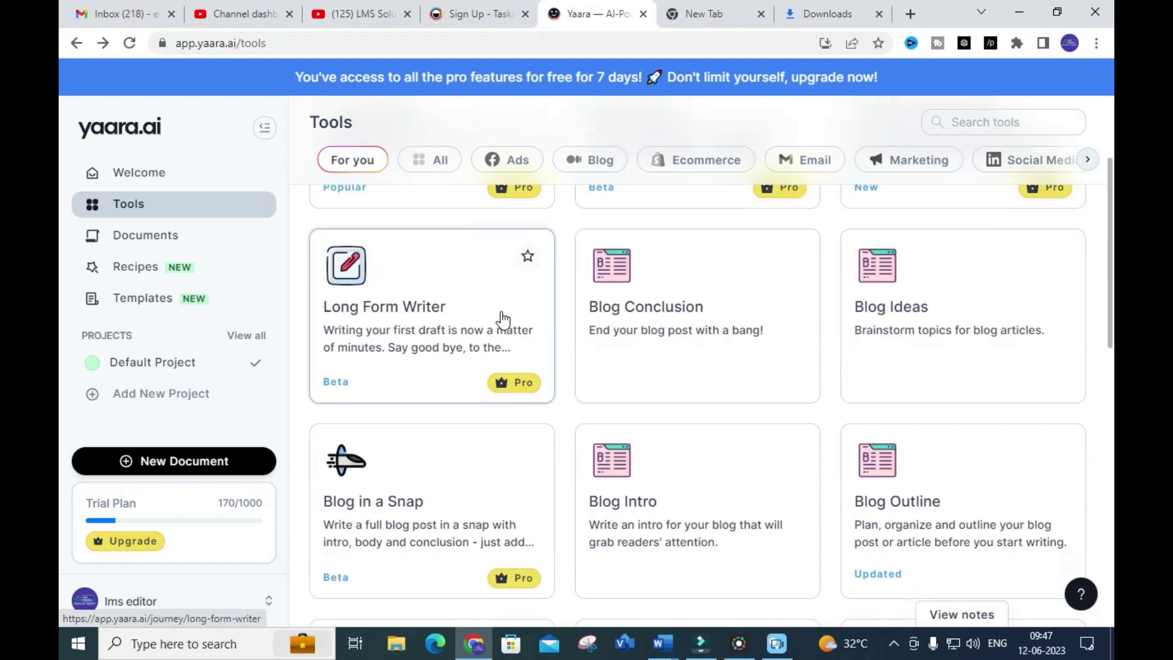
click(383, 310)
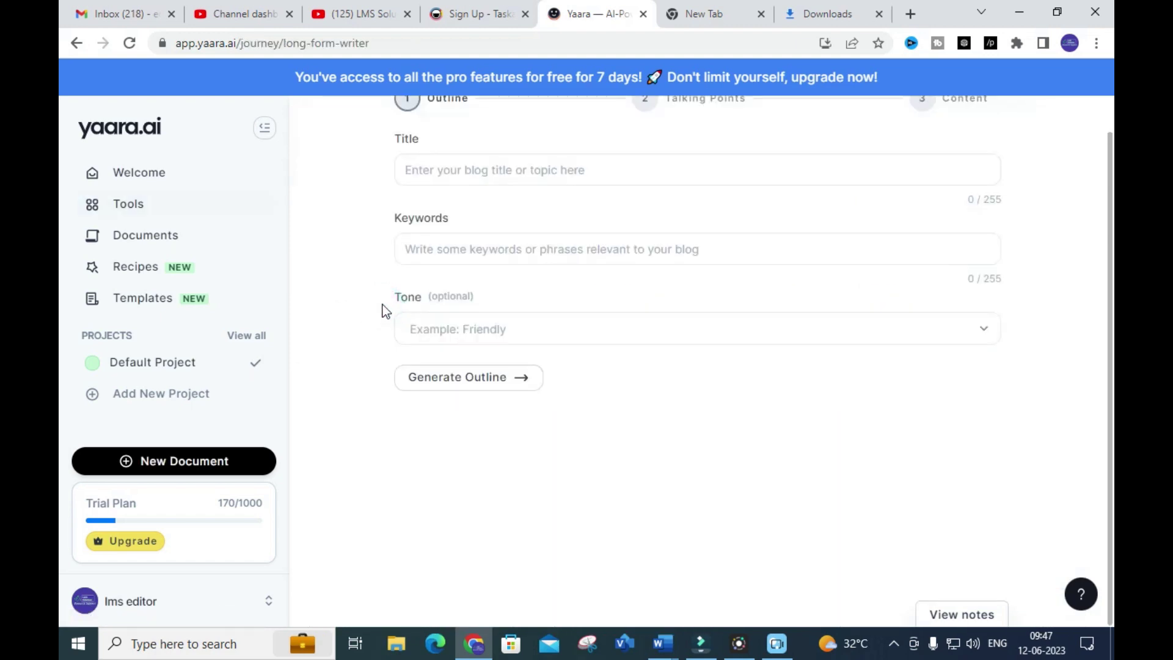
Title the article 'renewable energy impacts on power sector'
click(486, 158)
scroll(484, 183, up, 1)
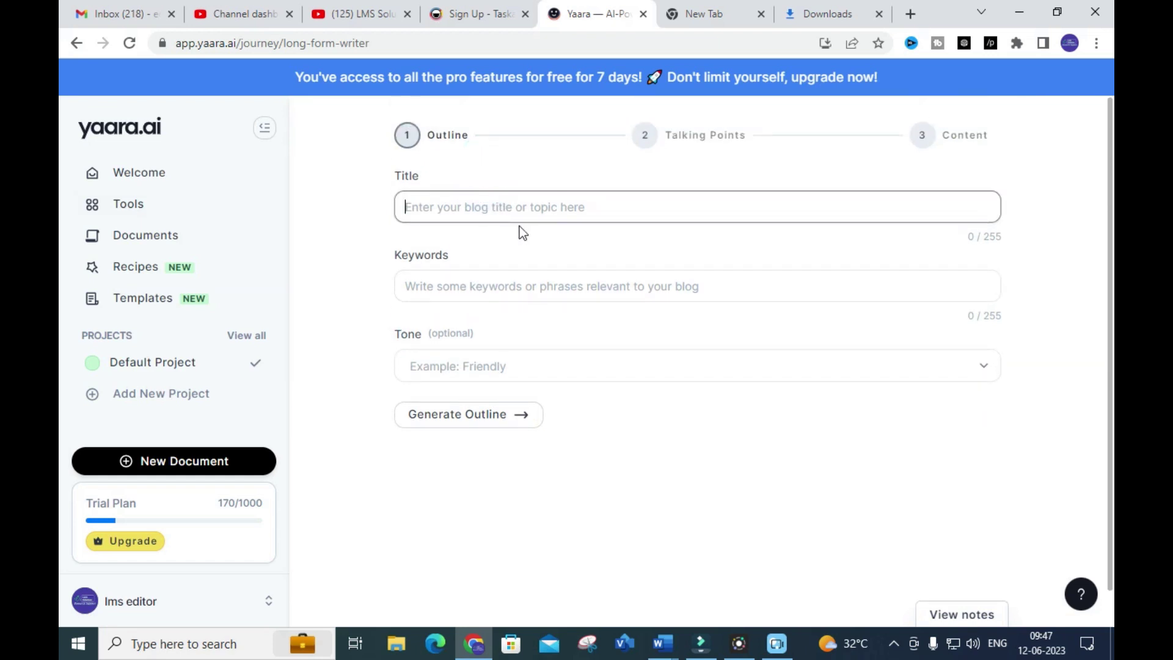
text(s)
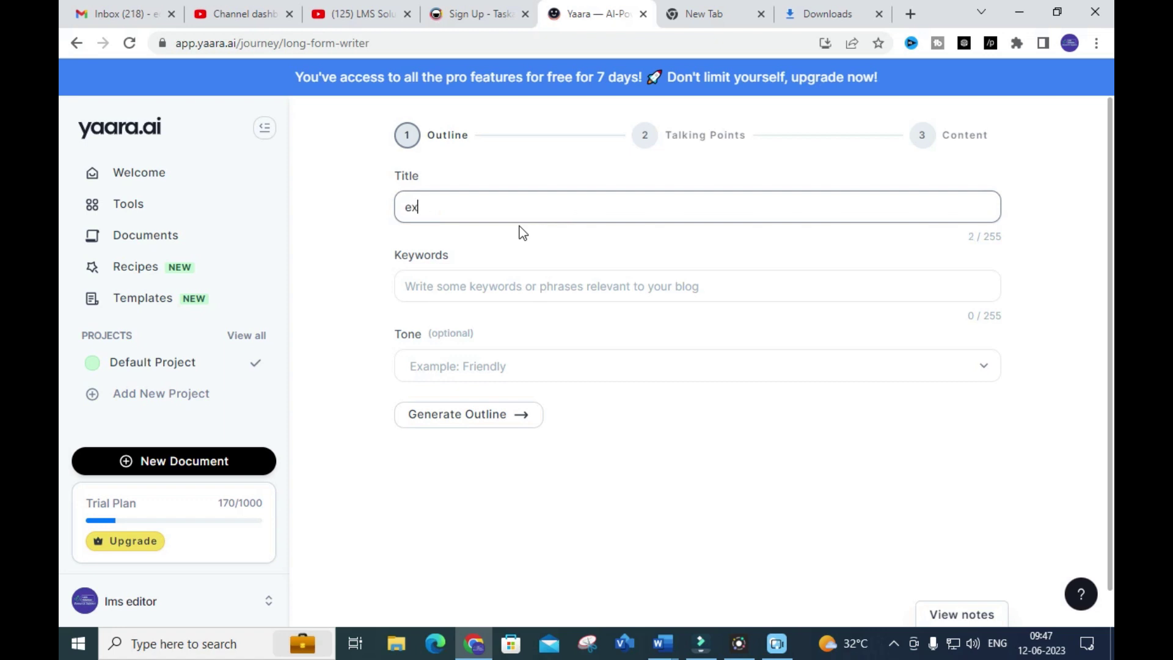
key(BackSpace)
text(renewable energy impact)
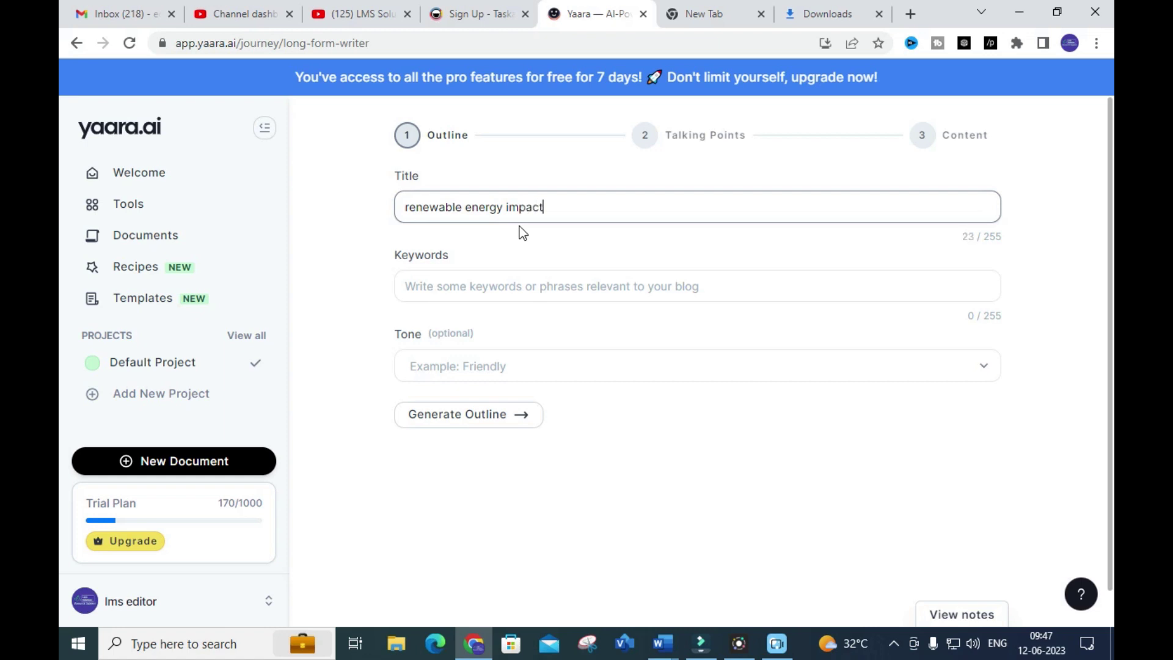
text(s on power sector)
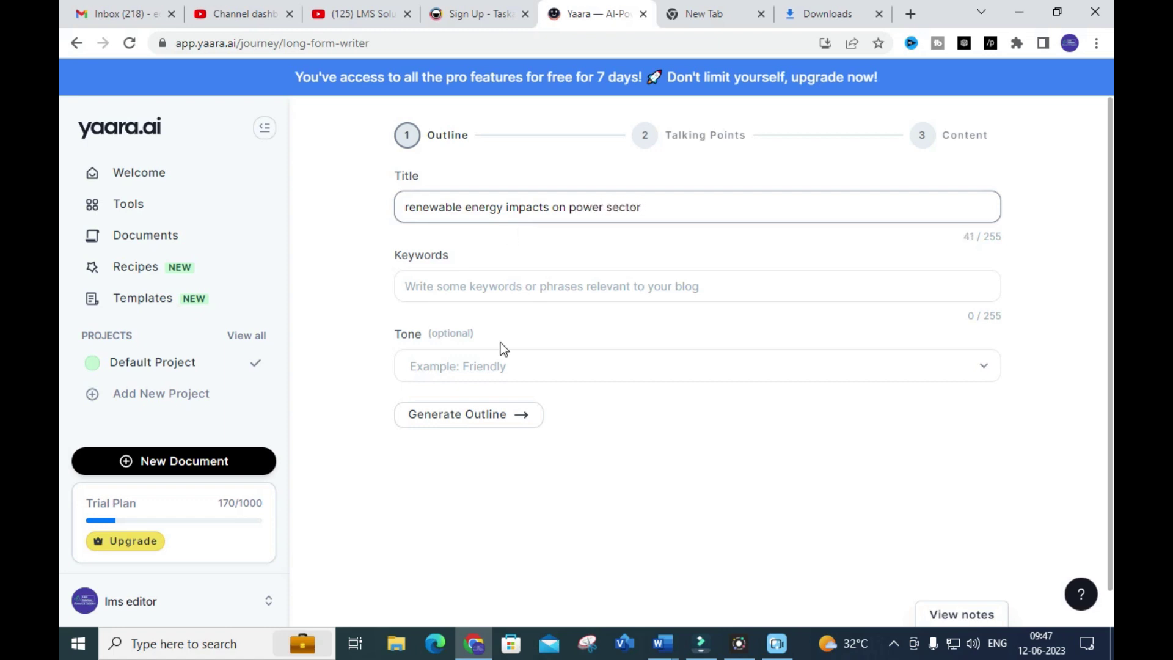
Enter keywords renewable energy, solar pv array, wind generator
click(475, 288)
text(renewav)
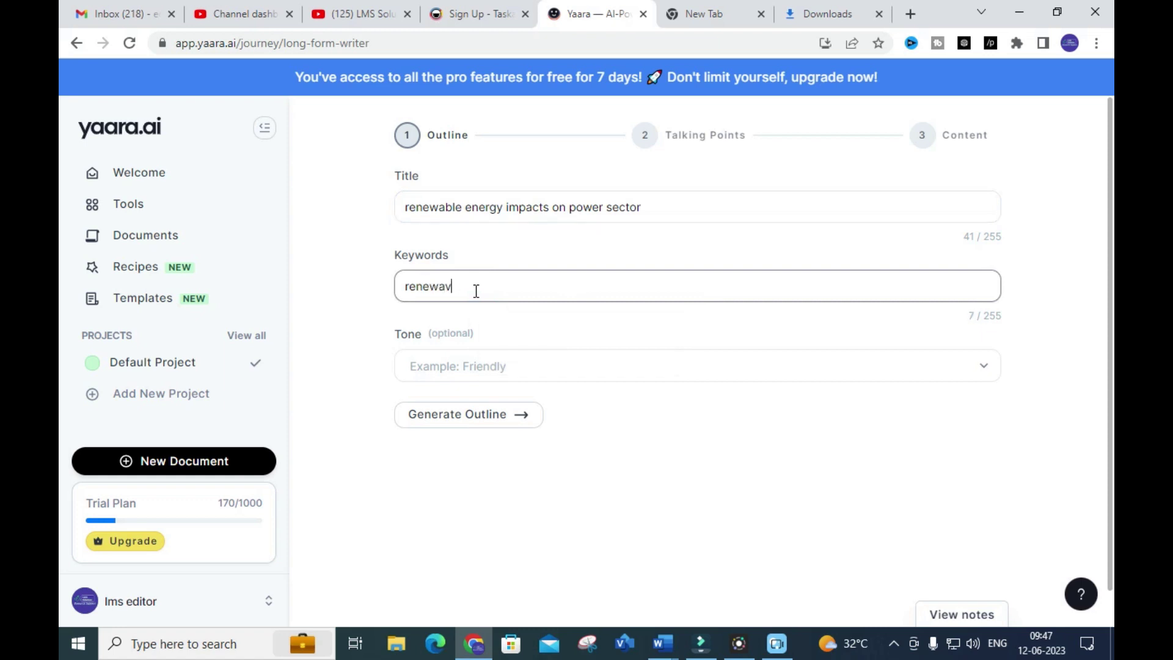
text(be energy solar pv arrayh)
key(BackSpace)
text(wind generator)
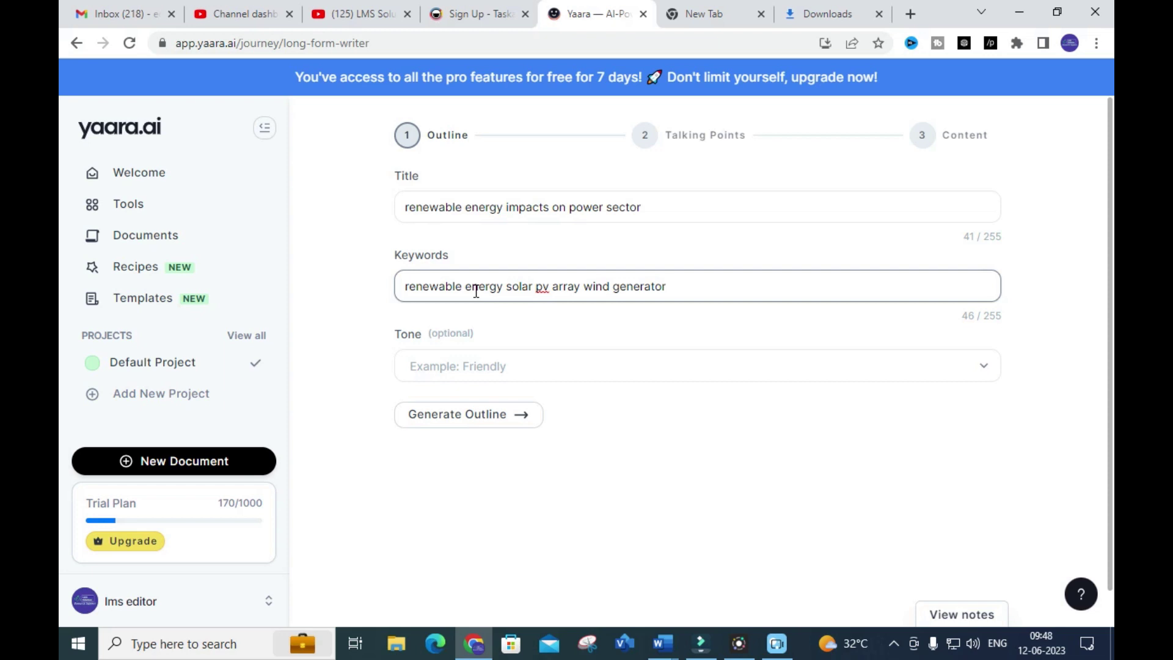
Choose the Professional tone and generate the article outline
click(529, 379)
scroll(506, 411, down, 1)
scroll(506, 410, down, 1)
click(470, 427)
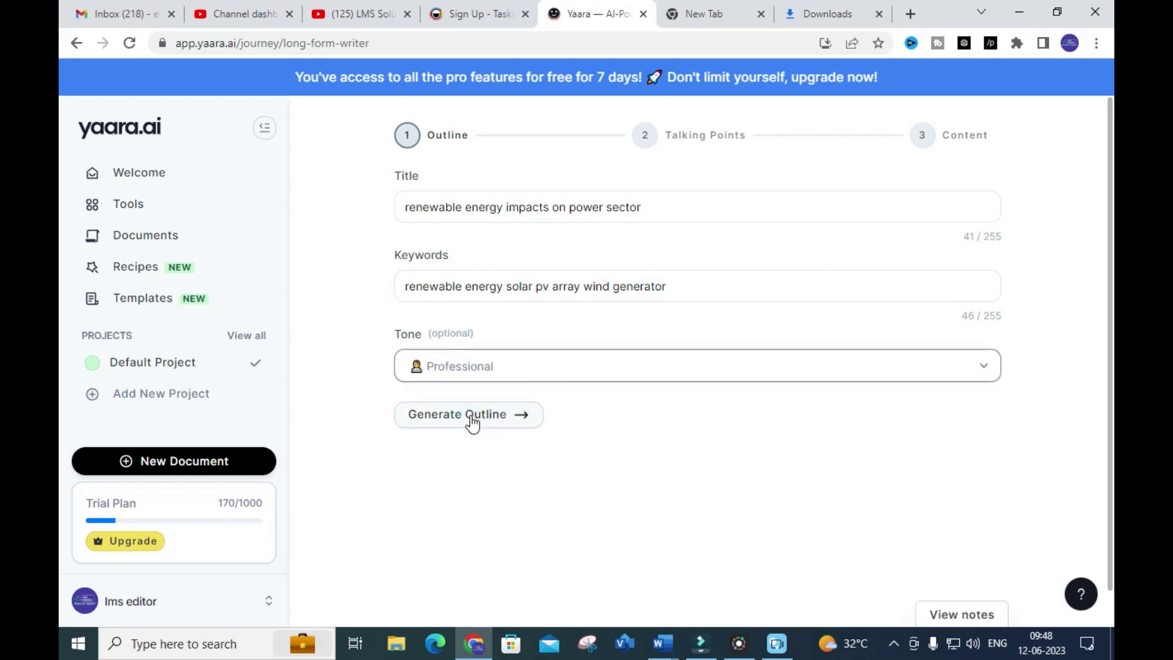
click(472, 419)
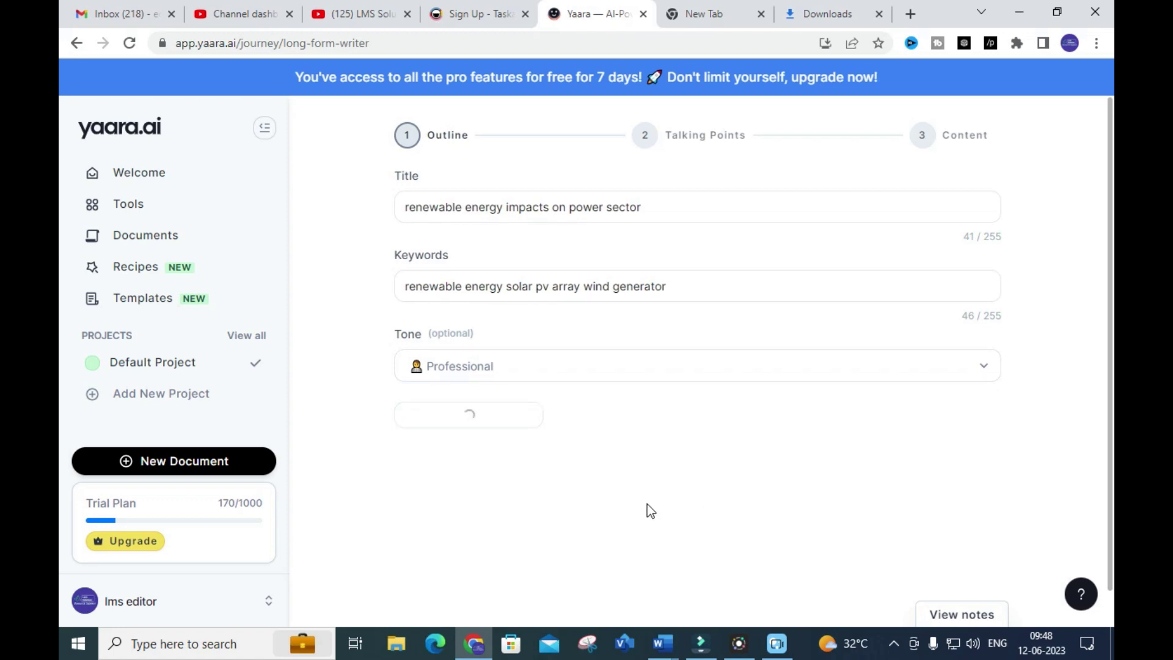
Review the eight outline sections, from Overview to Implications for Businesses, then return to top
scroll(650, 438, down, 1)
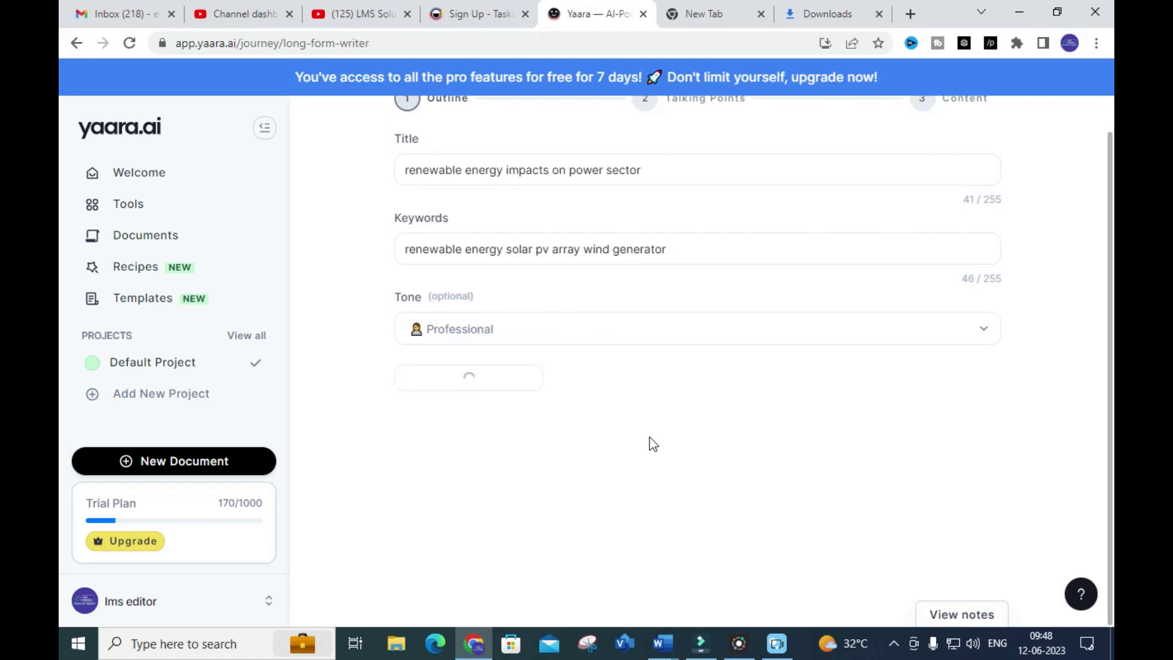
scroll(694, 386, down, 4)
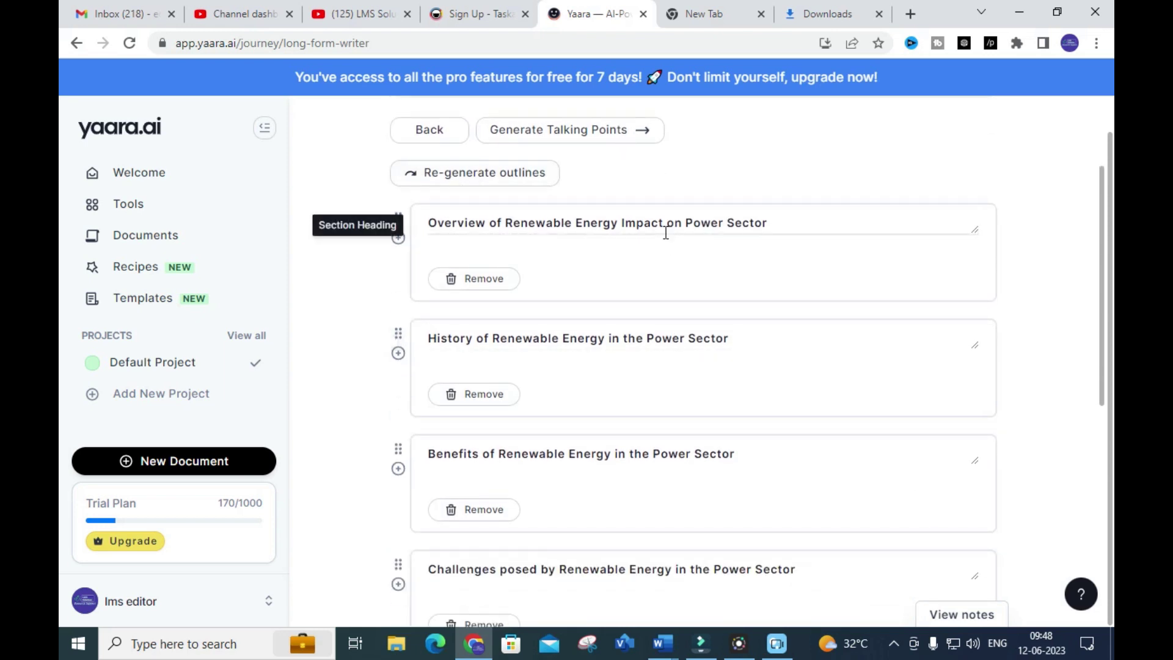
scroll(670, 299, down, 2)
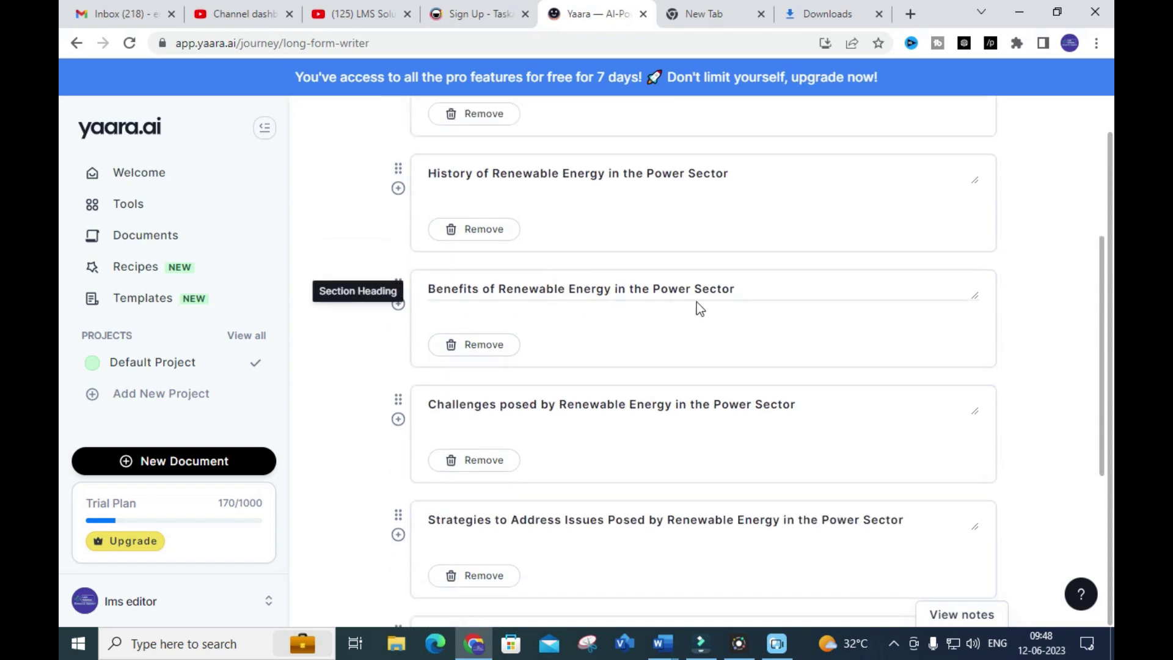
scroll(630, 305, down, 2)
scroll(550, 299, down, 3)
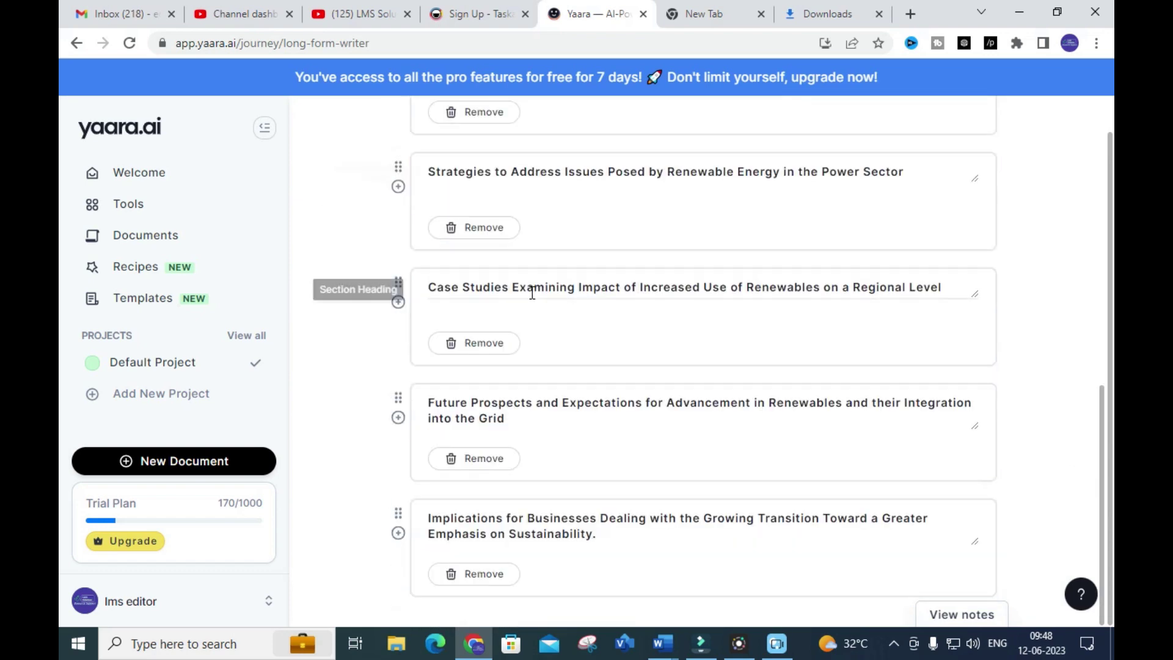
scroll(542, 281, up, 12)
scroll(574, 278, up, 1)
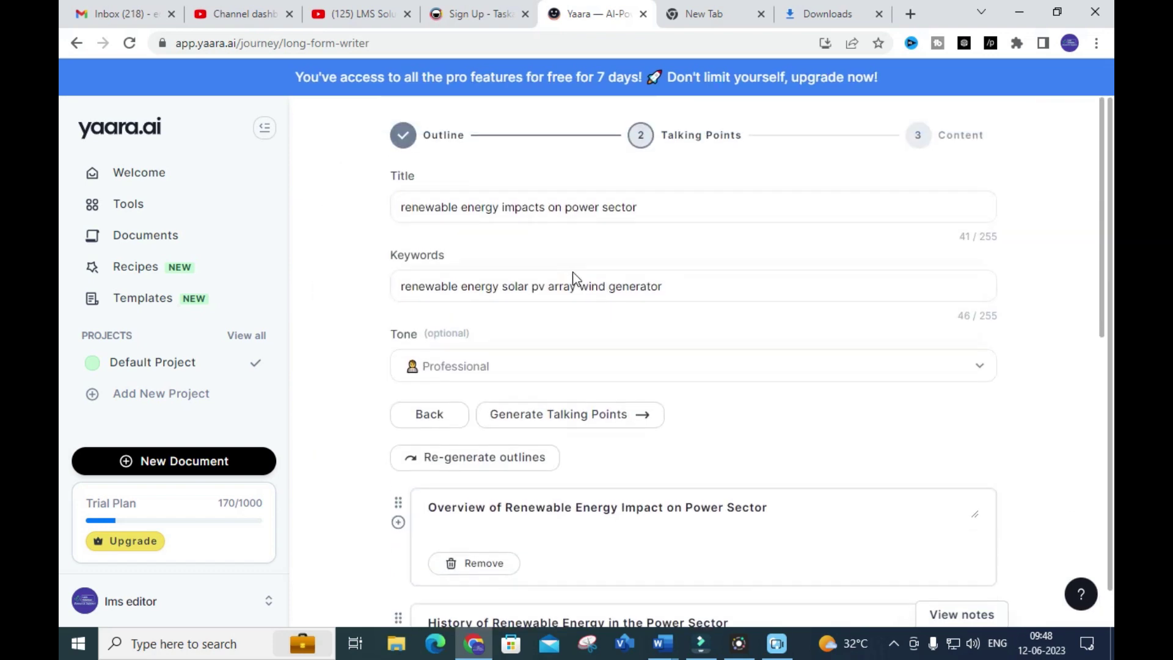
Generate and review talking points for each outline section, then start generating the article content
click(538, 414)
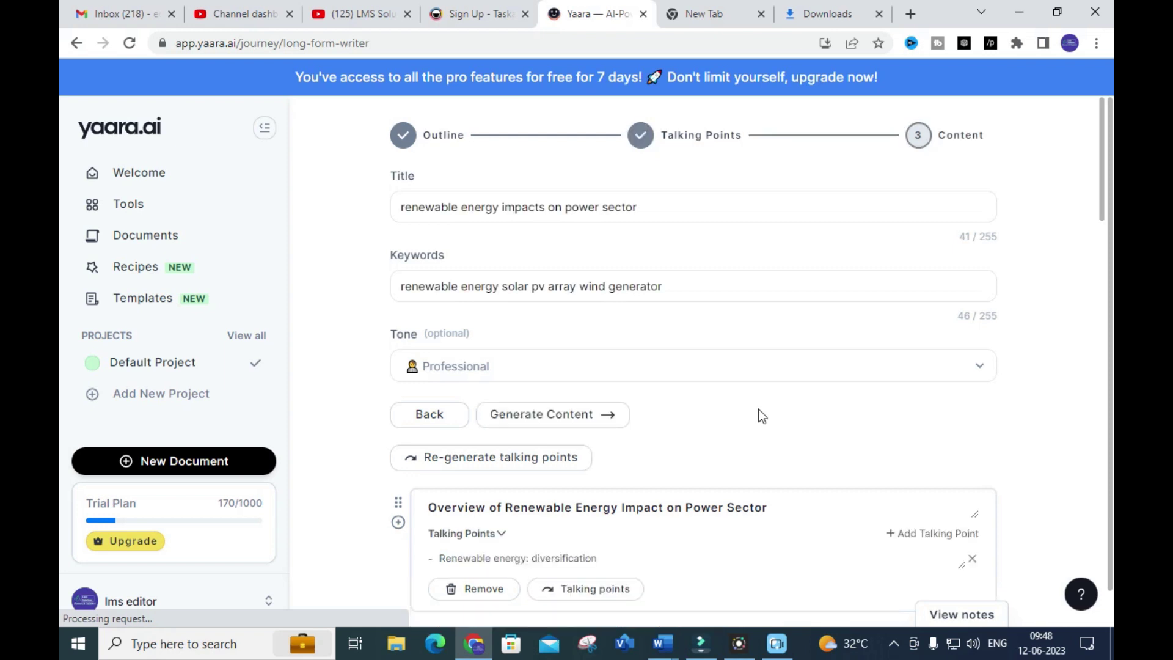
scroll(758, 412, down, 4)
click(487, 287)
click(487, 287)
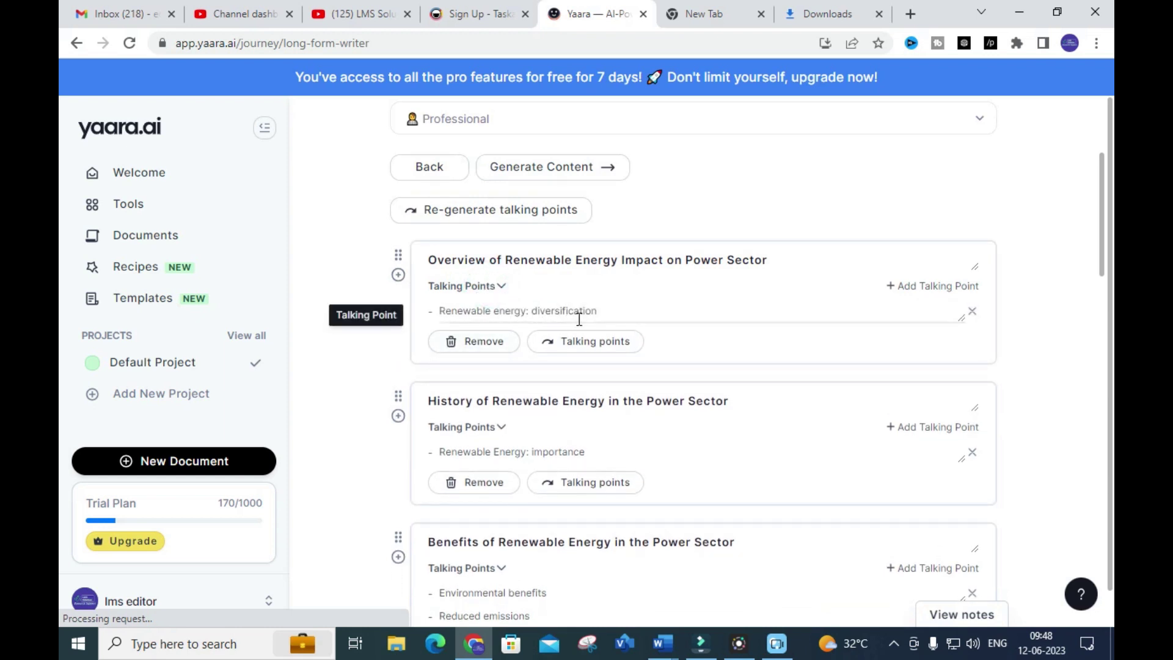
scroll(475, 357, down, 1)
scroll(471, 471, down, 3)
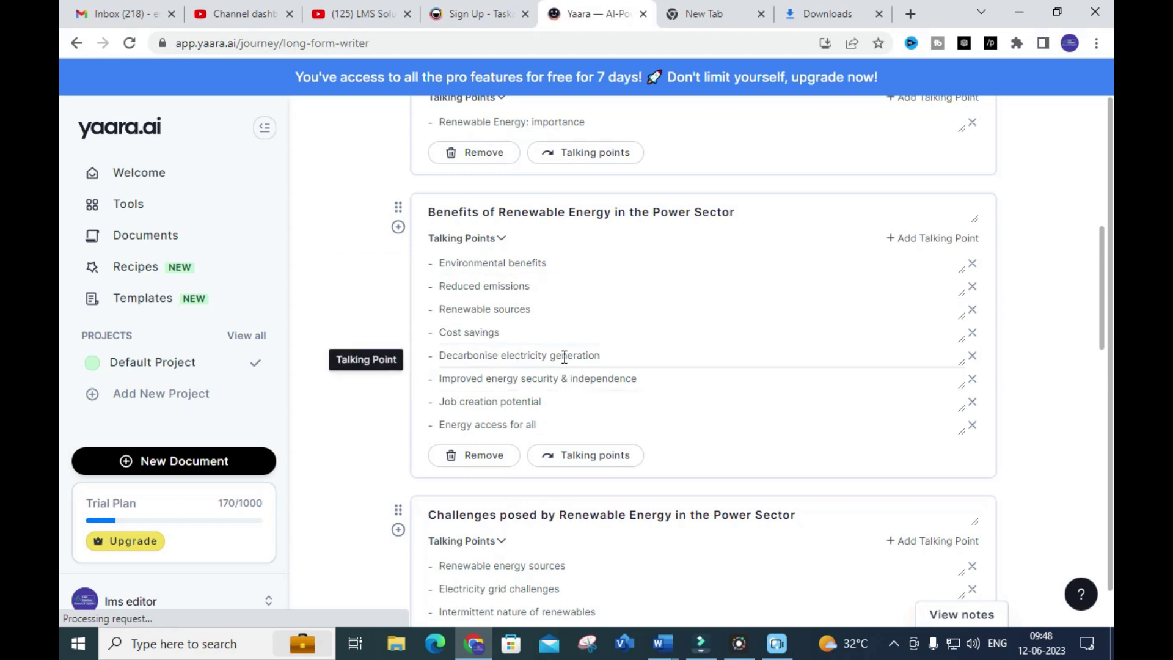
scroll(617, 360, up, 5)
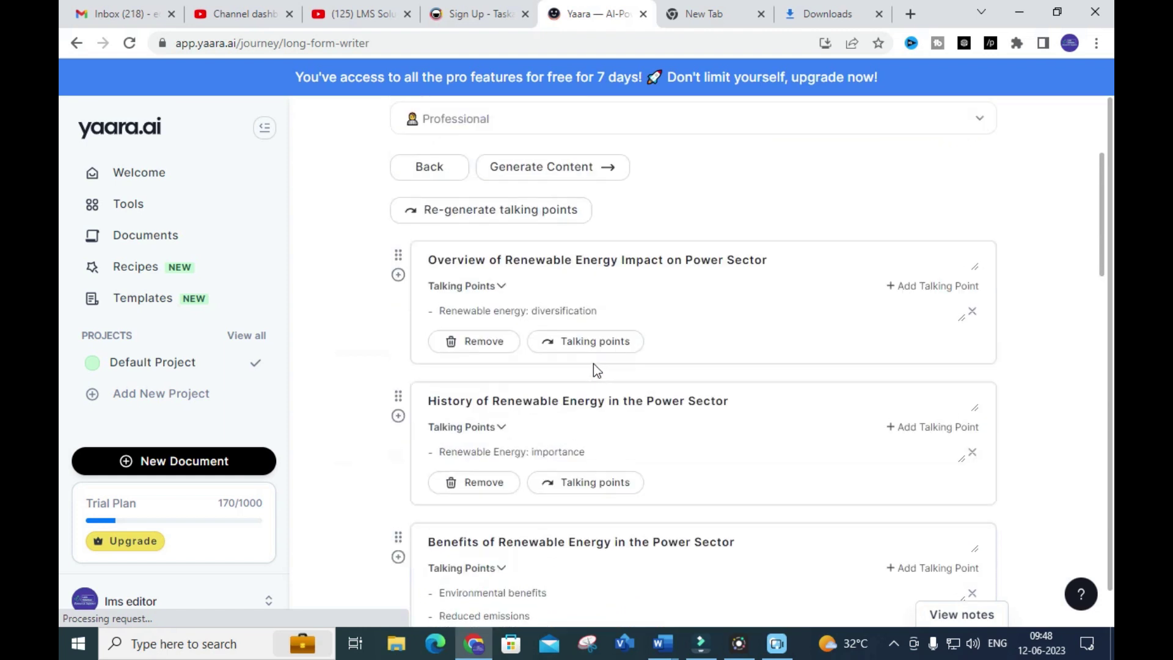
click(570, 165)
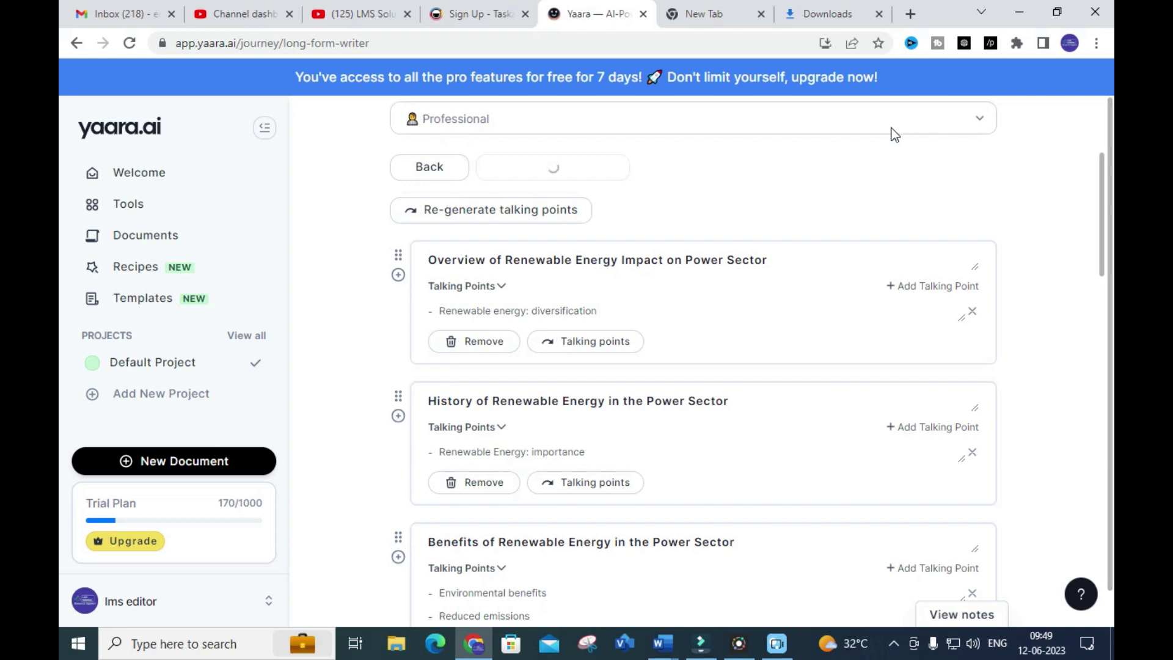
Review the generated paragraphs for each section, from Overview to Implications for Businesses, then return to the top
scroll(959, 242, up, 4)
scroll(939, 229, down, 3)
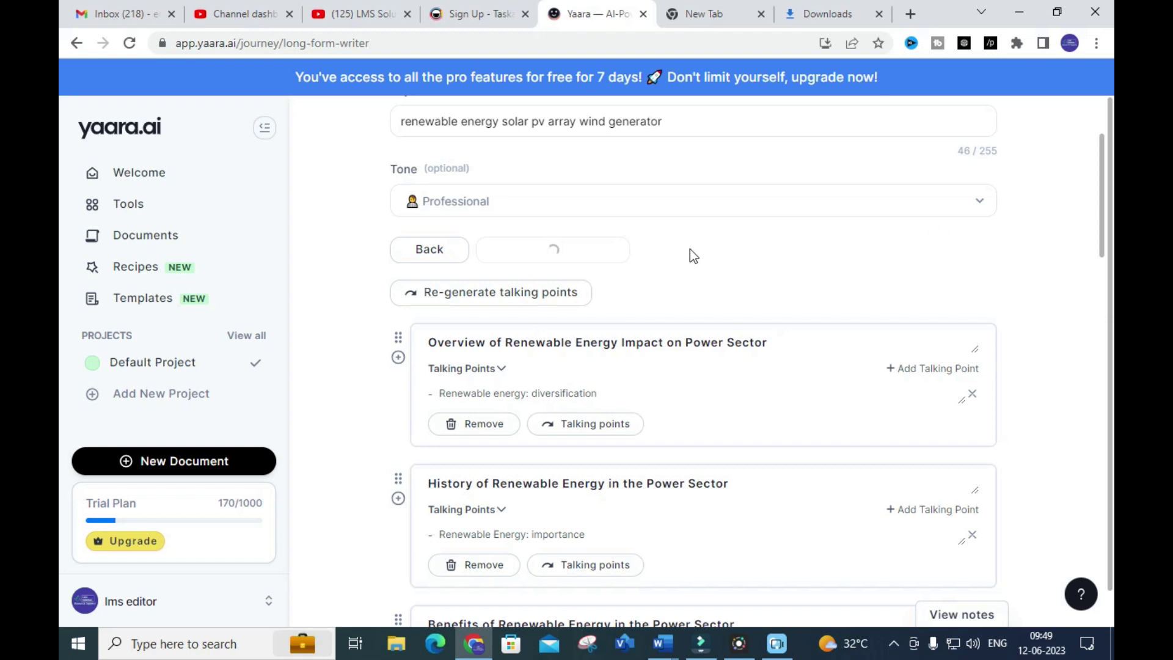
scroll(691, 249, down, 1)
scroll(687, 256, up, 1)
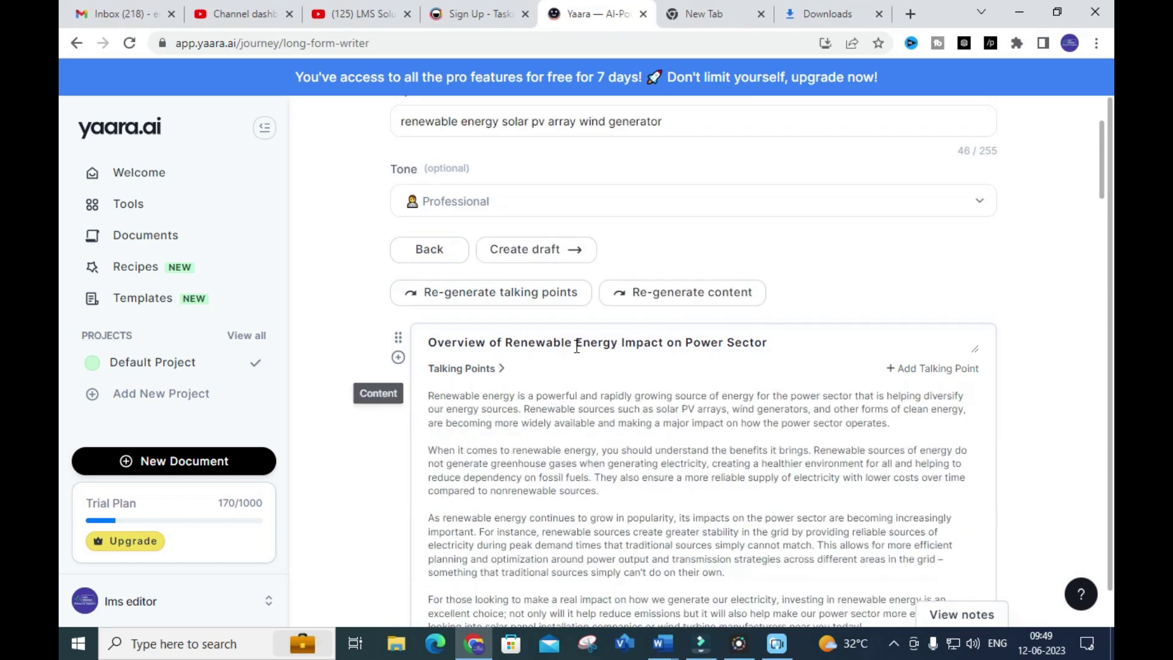
scroll(577, 346, down, 15)
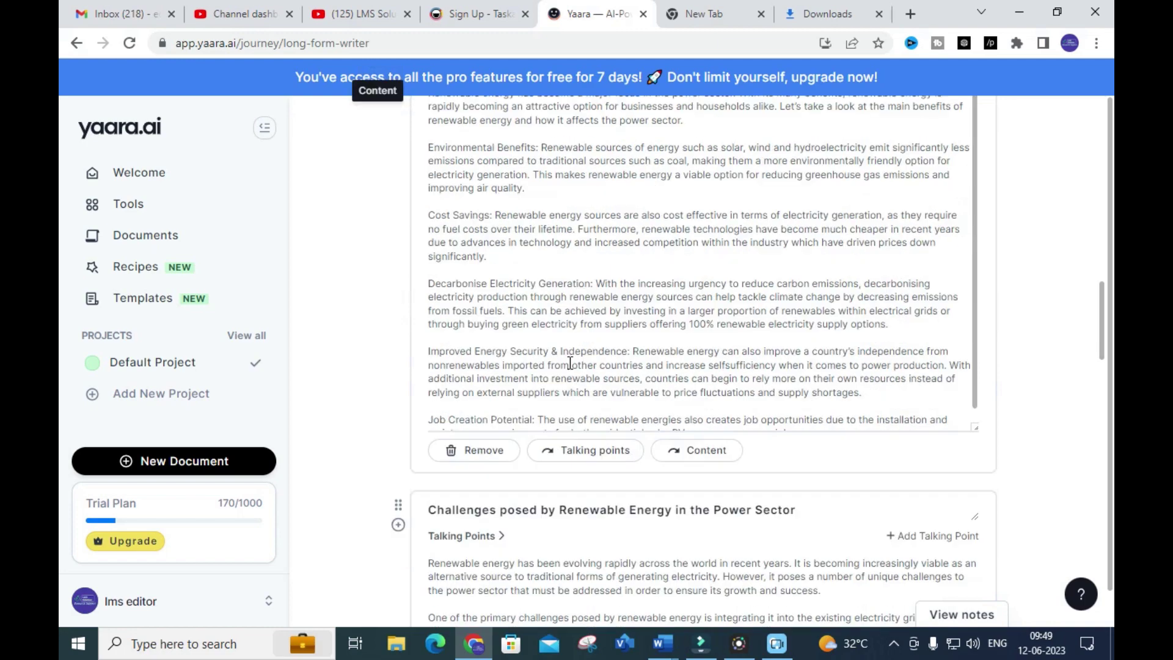
scroll(570, 363, down, 20)
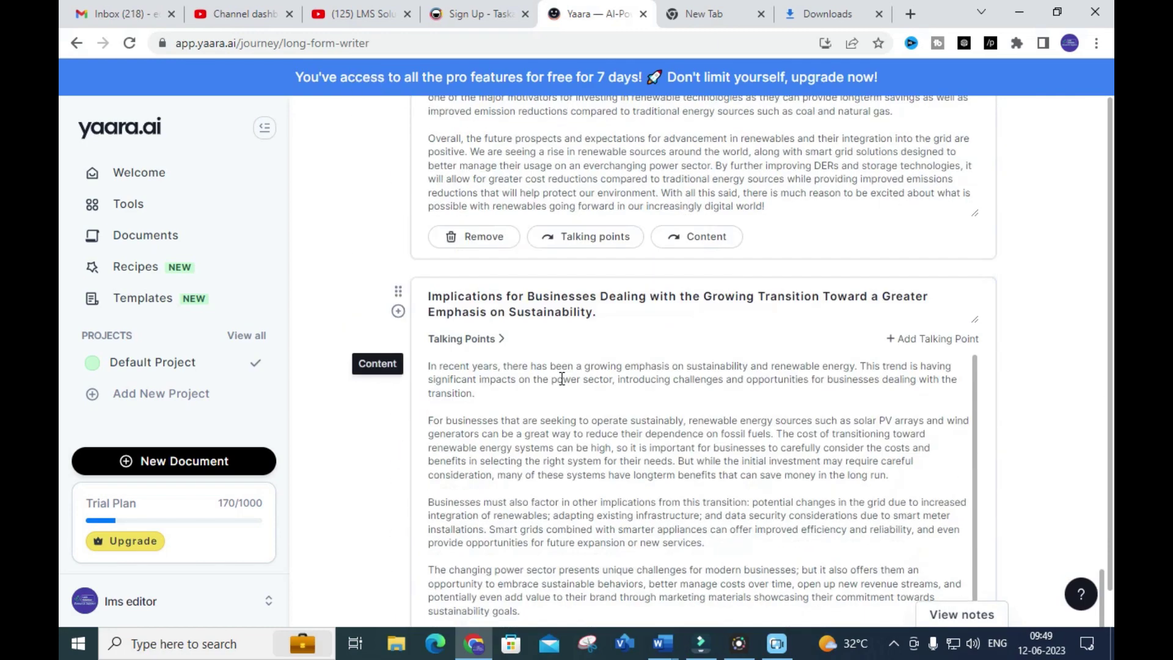
scroll(561, 378, up, 10)
scroll(500, 383, up, 20)
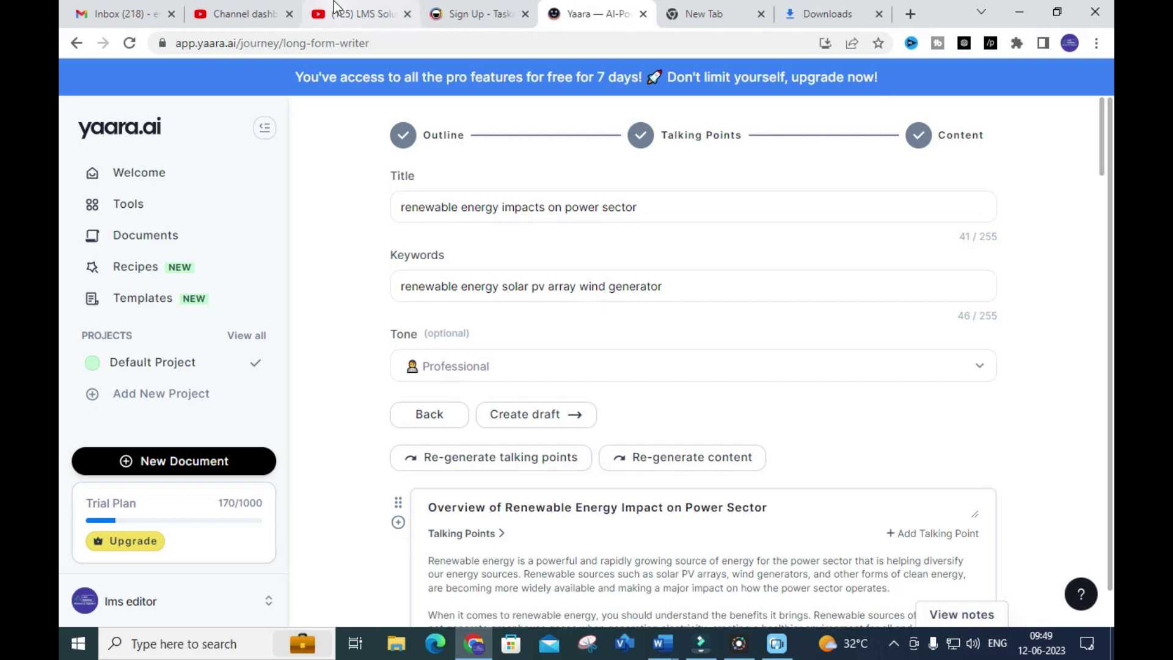
Go back to the Tools catalogue and scroll down to the Content Improver card
click(75, 44)
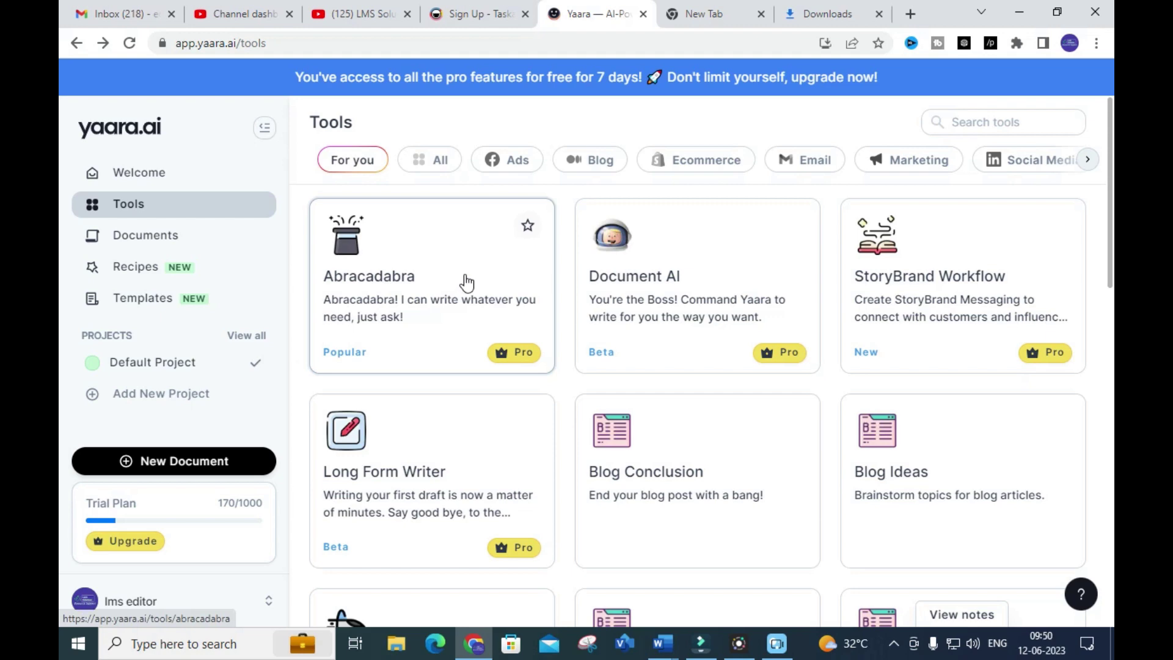
scroll(466, 282, down, 5)
scroll(467, 315, down, 10)
scroll(464, 314, up, 5)
scroll(463, 313, down, 1)
scroll(733, 354, up, 1)
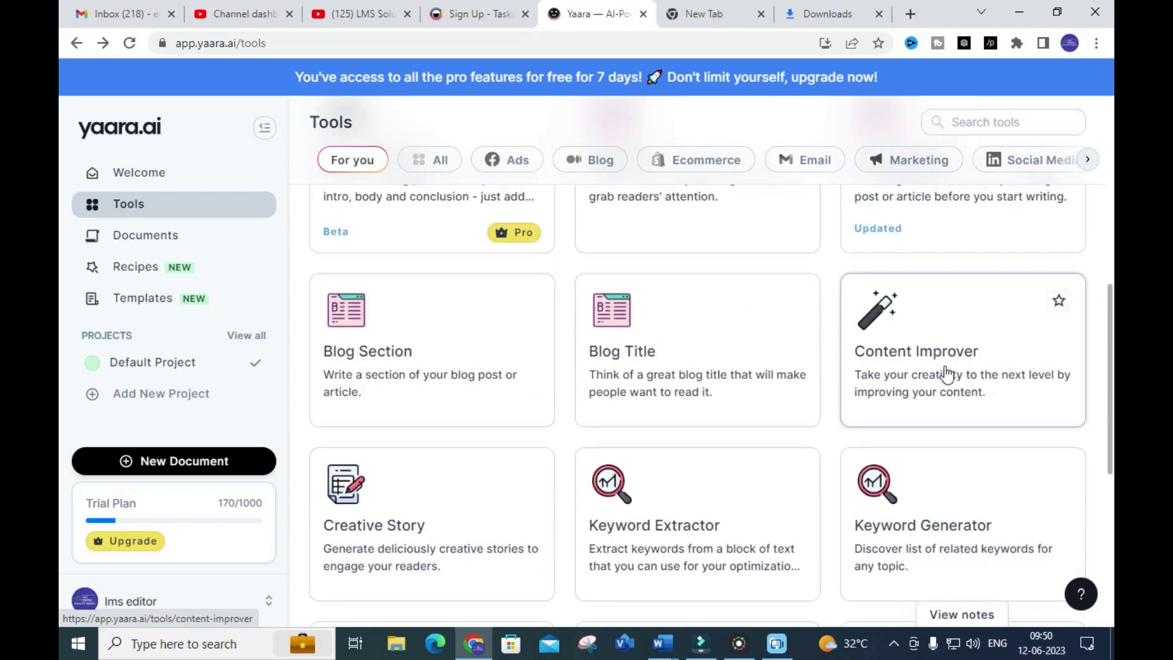
Open Content Improver, delete a pasted link from the Content field, and keep the Professional tone
click(938, 365)
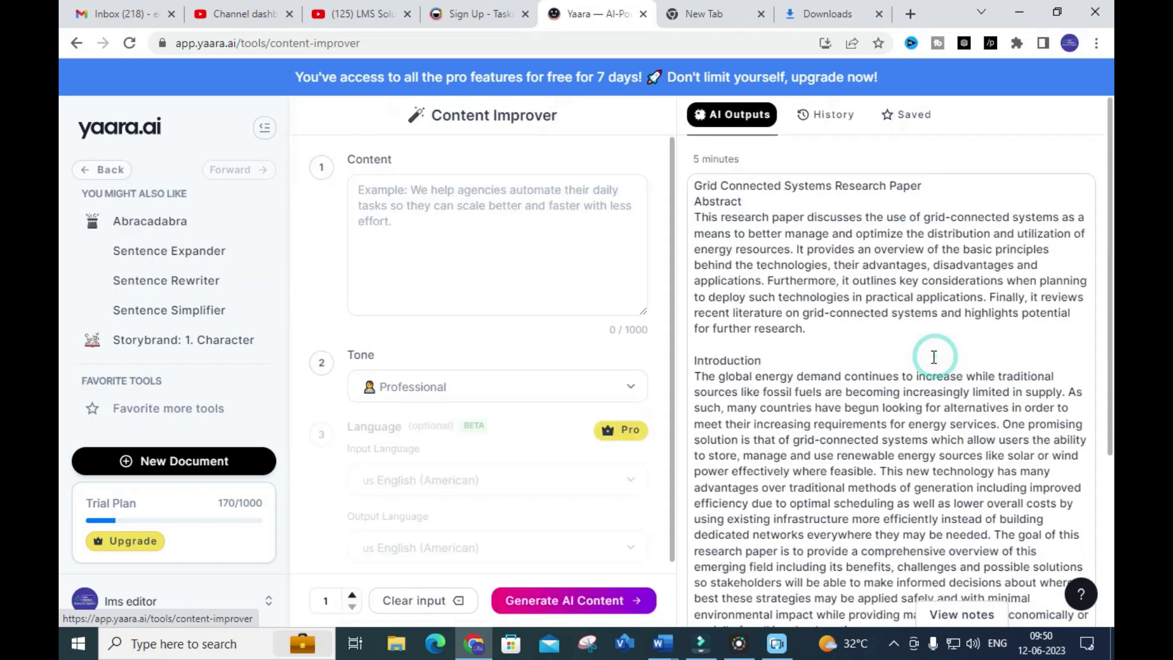
click(431, 204)
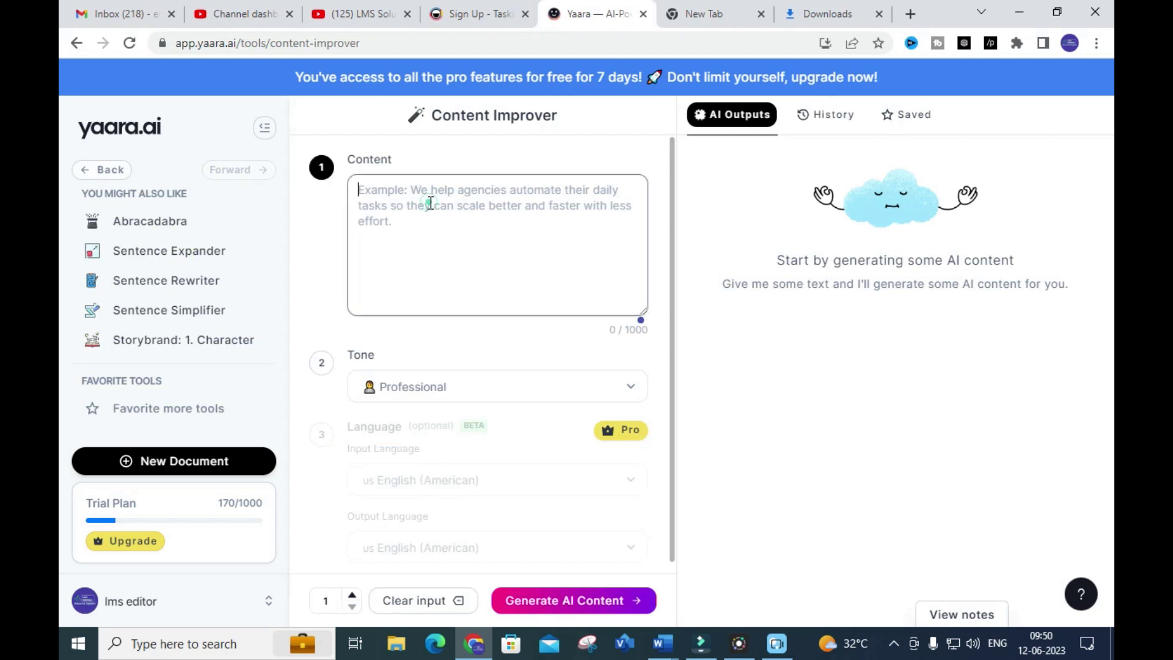
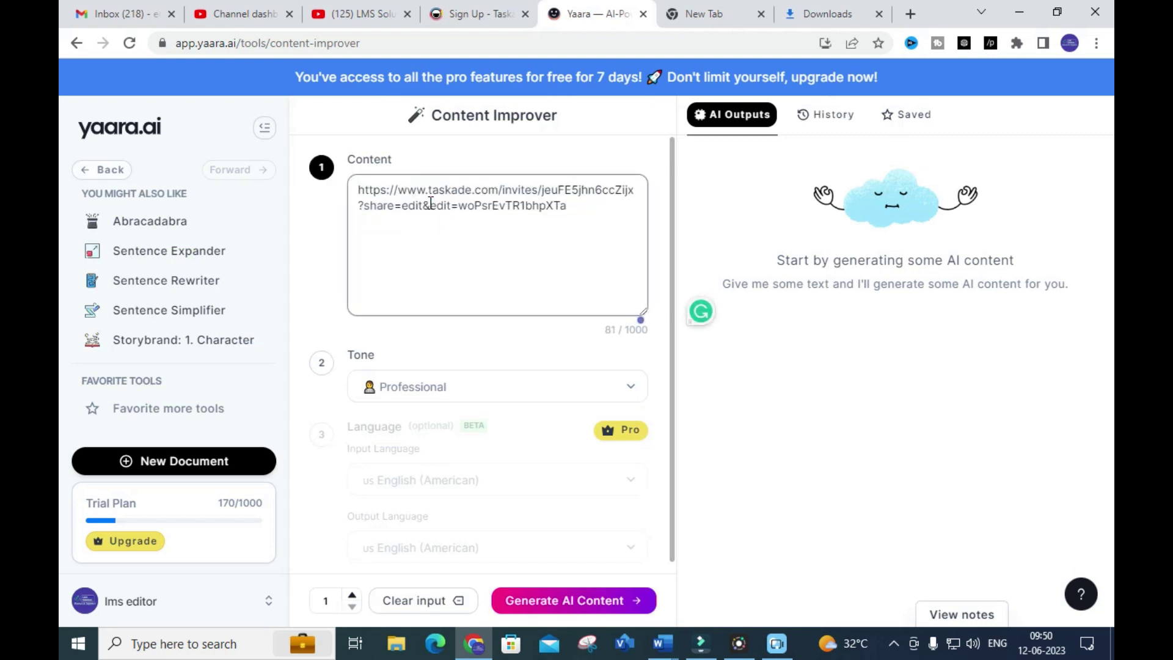
key(ctrl+Home)
key(shift+Right)
shift+click(618, 222)
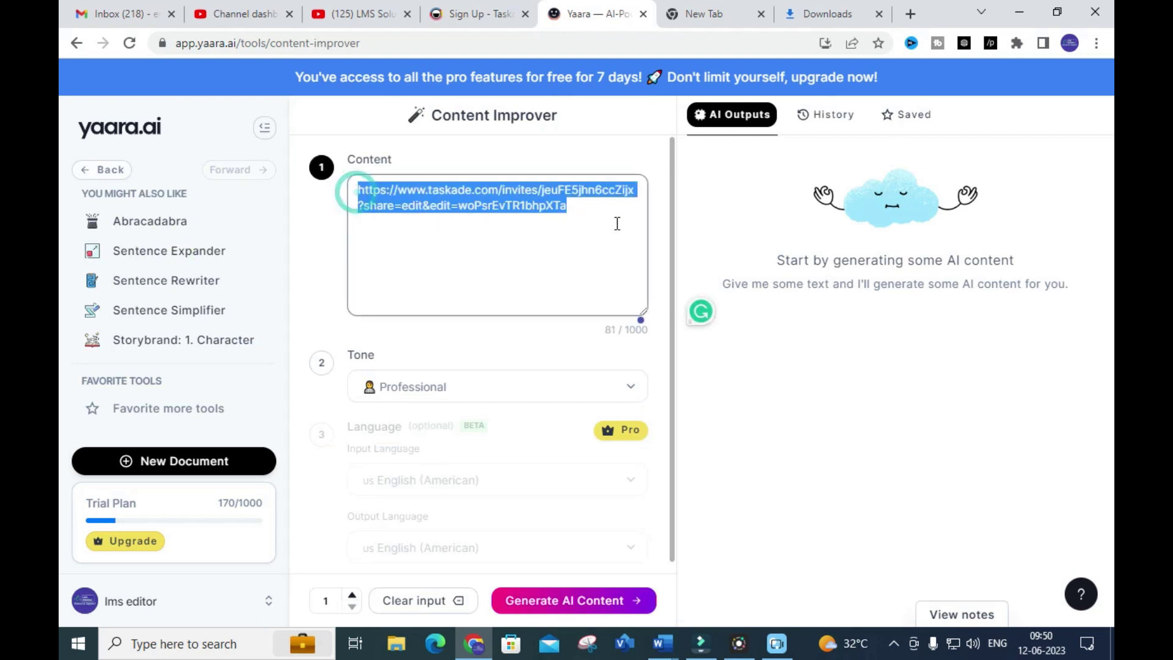
key(BackSpace)
click(611, 372)
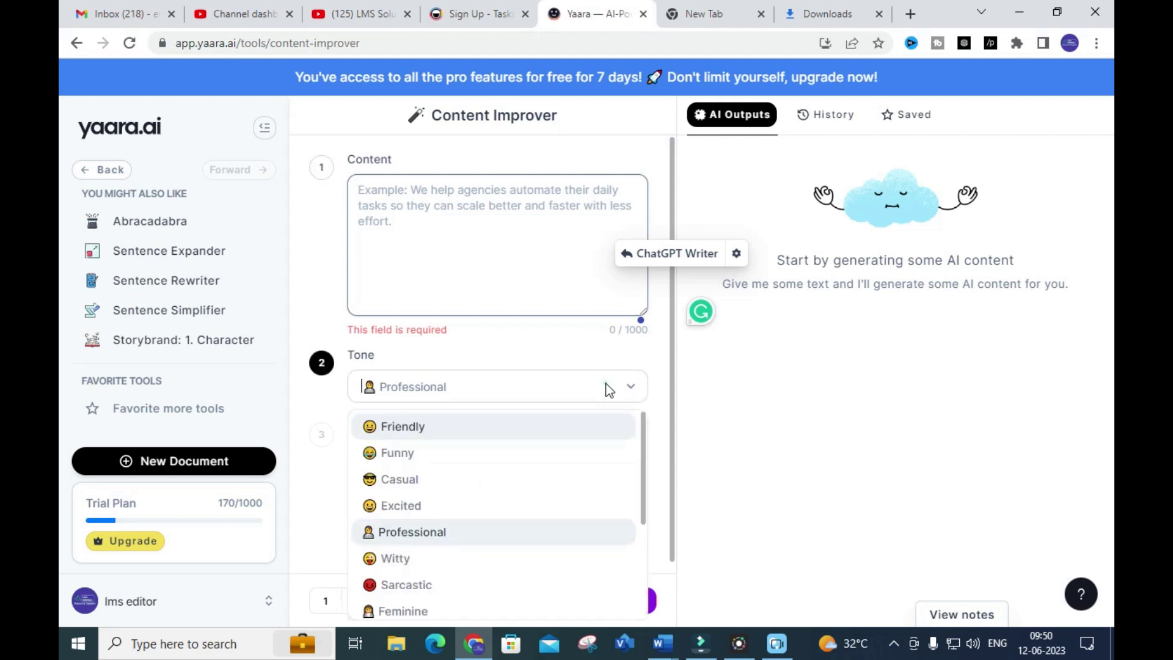
click(318, 475)
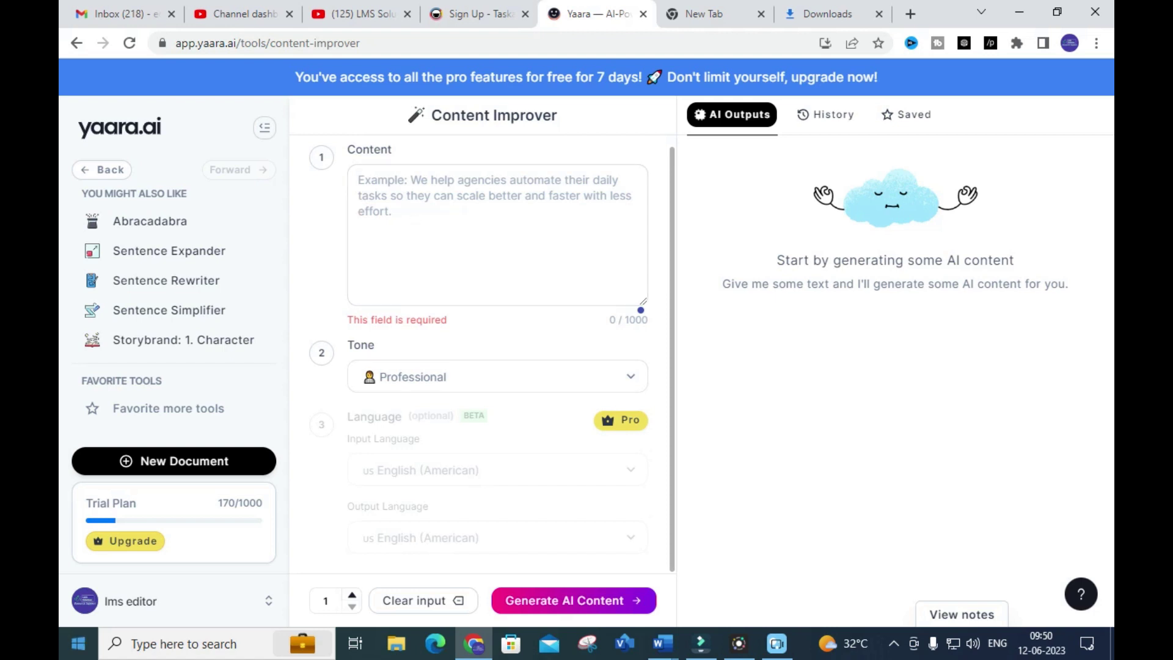
click(128, 542)
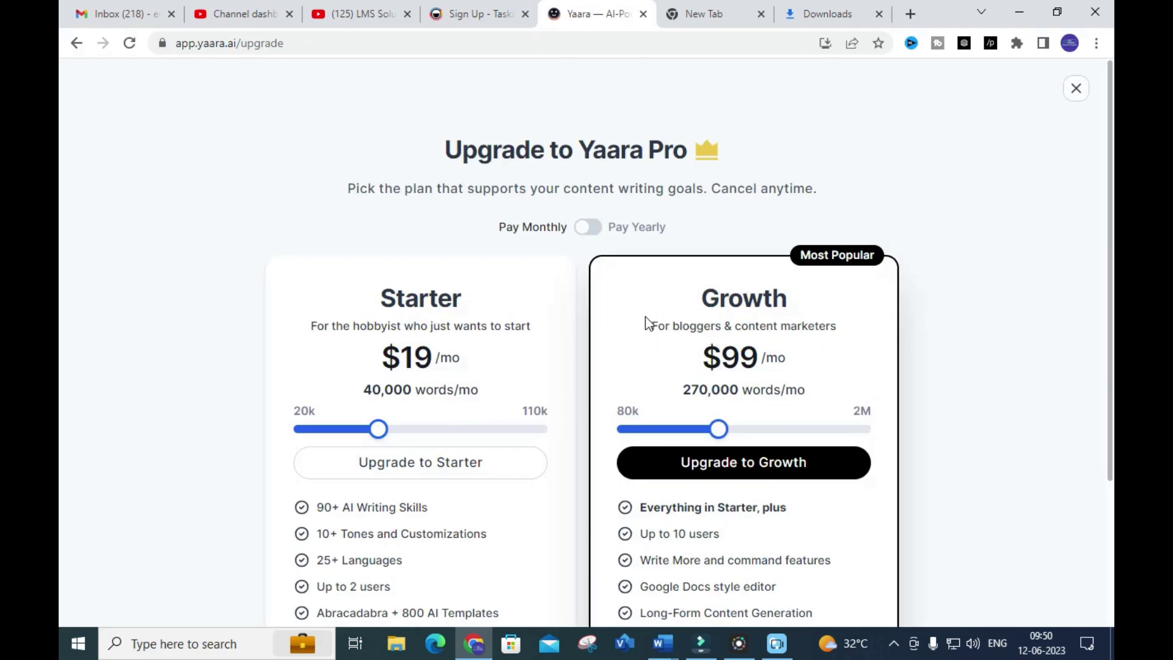
scroll(643, 284, down, 3)
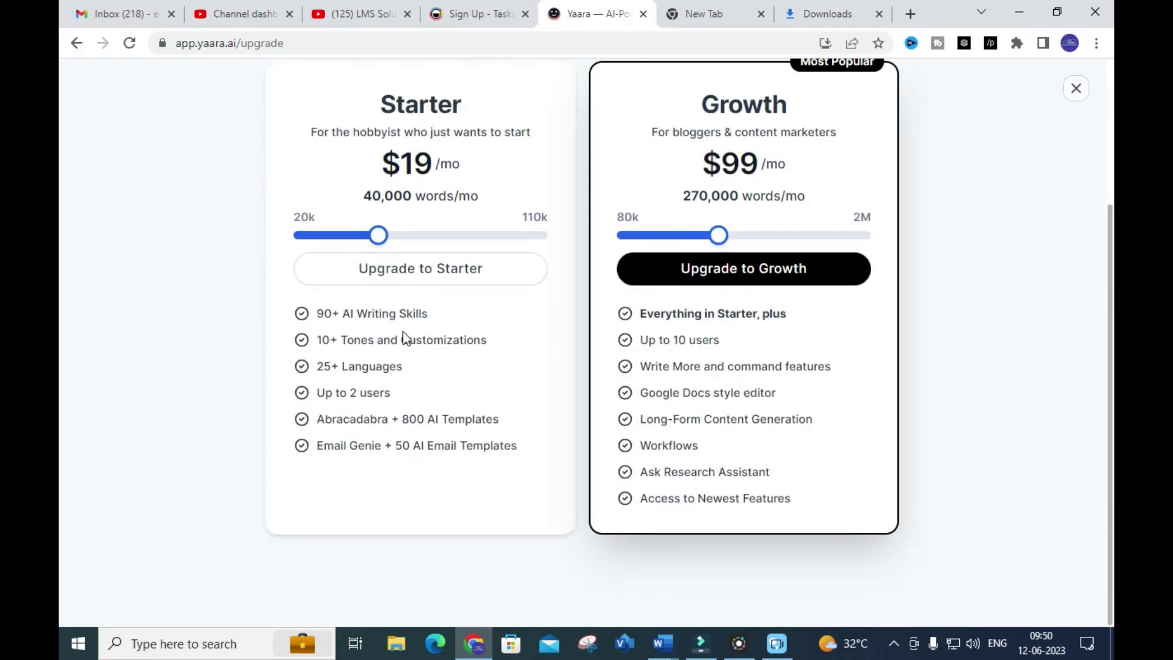
scroll(422, 306, up, 3)
click(75, 44)
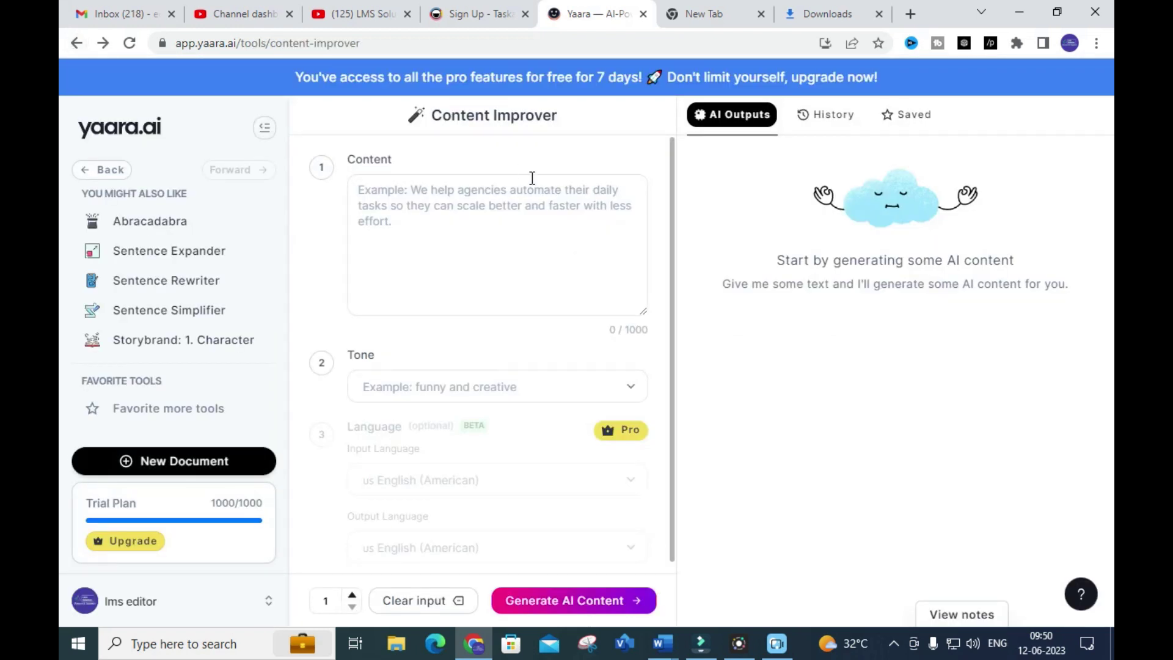